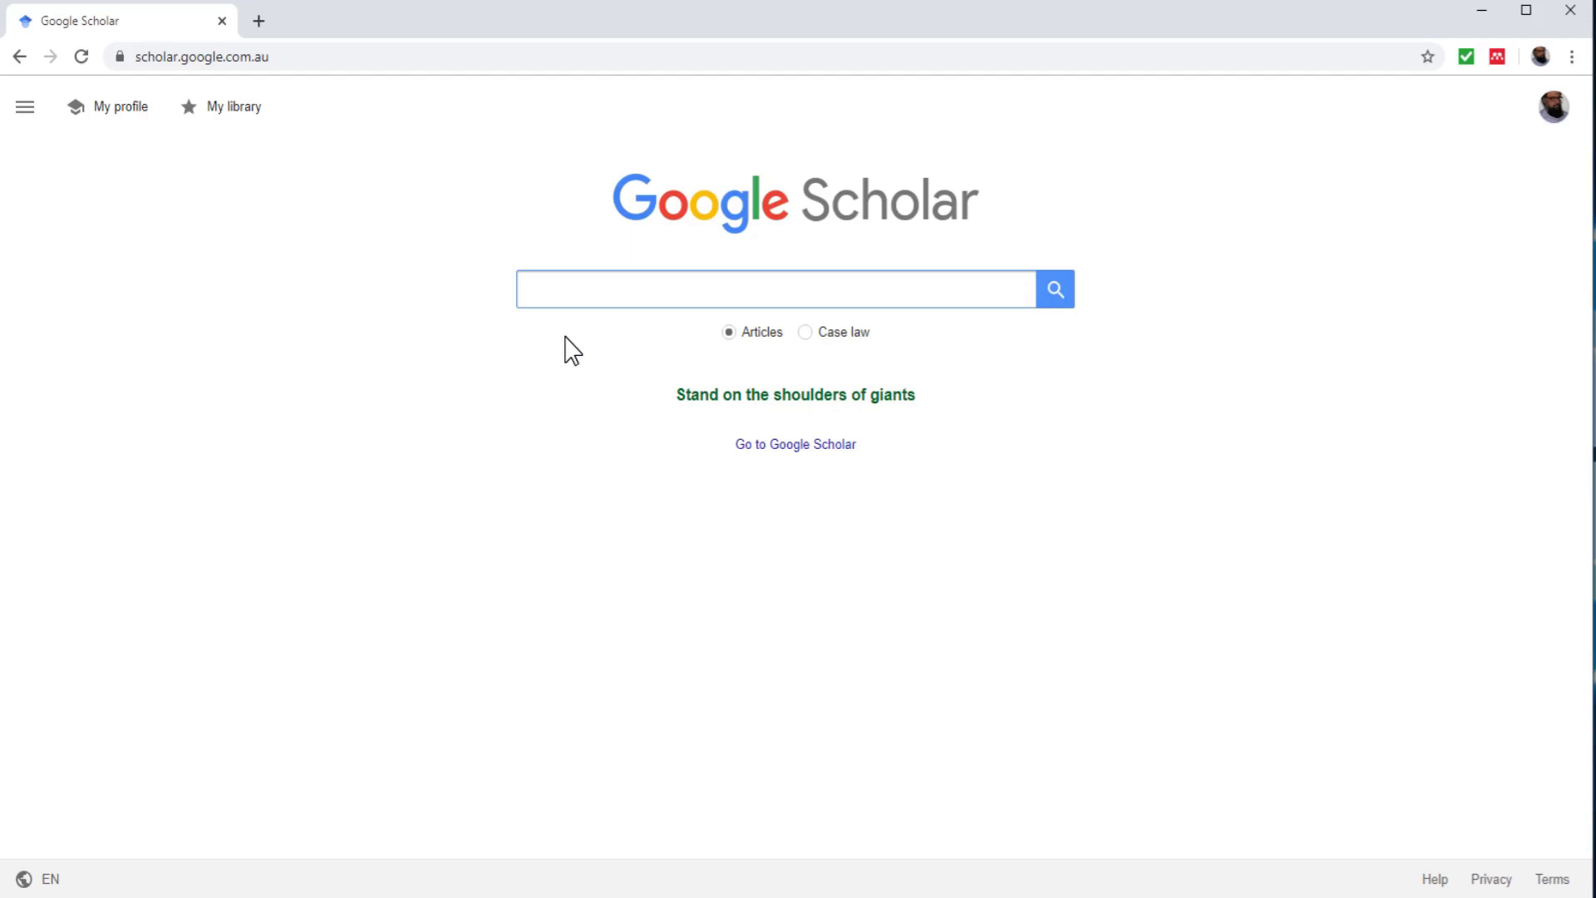
Search Google Scholar for the author's name together with 'robot'.
{"action": "left_click", "coordinate": [560, 293]}
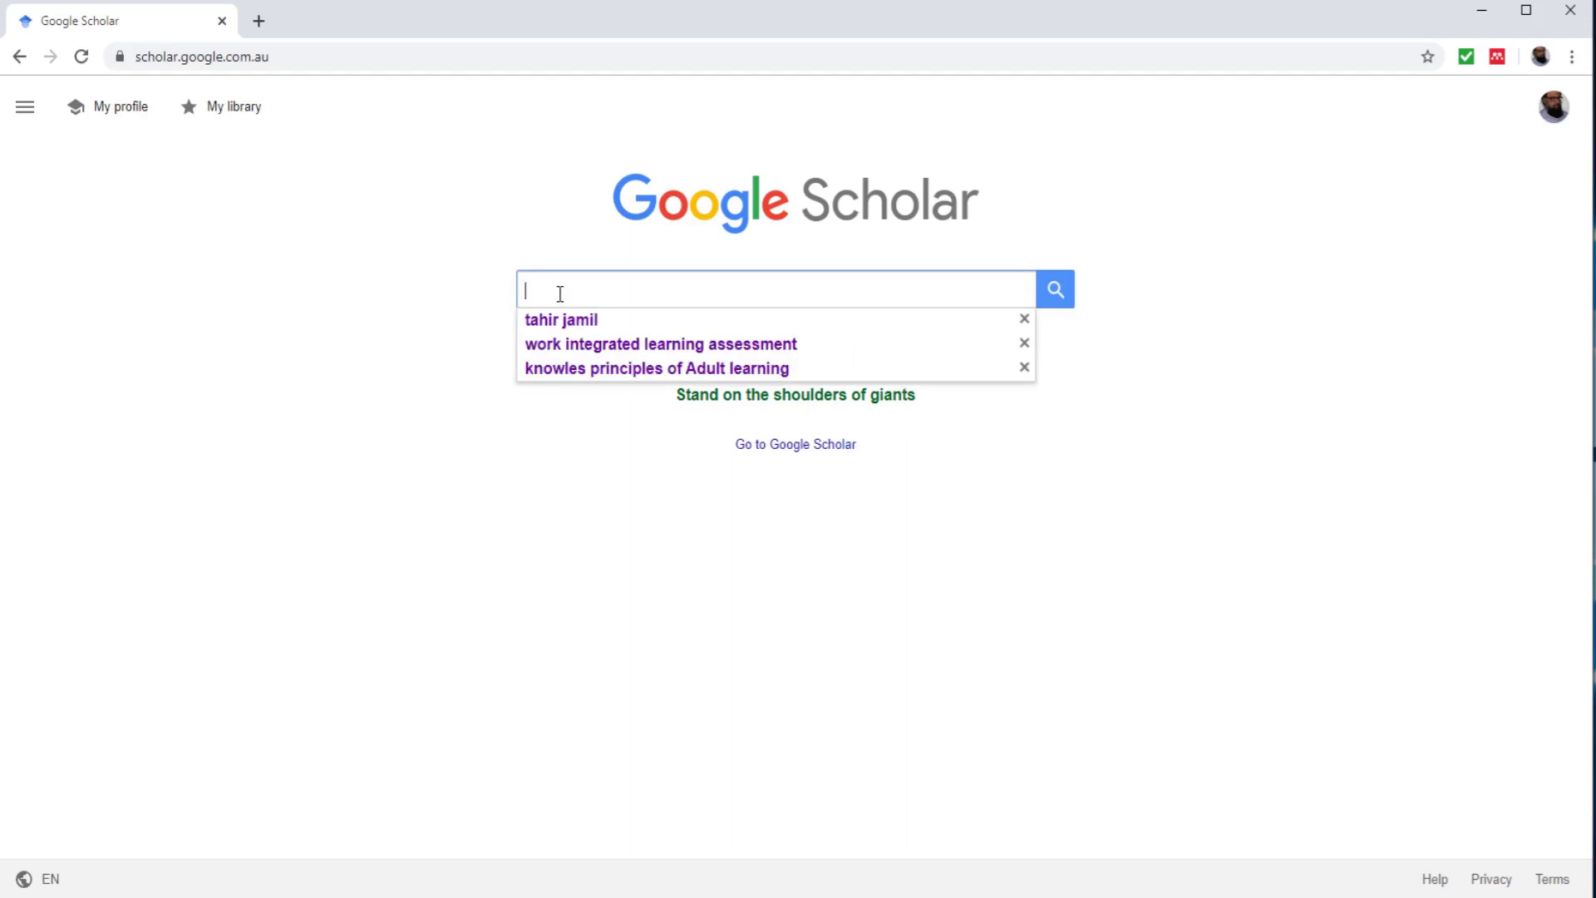
{"action": "type", "text": "tahir"}
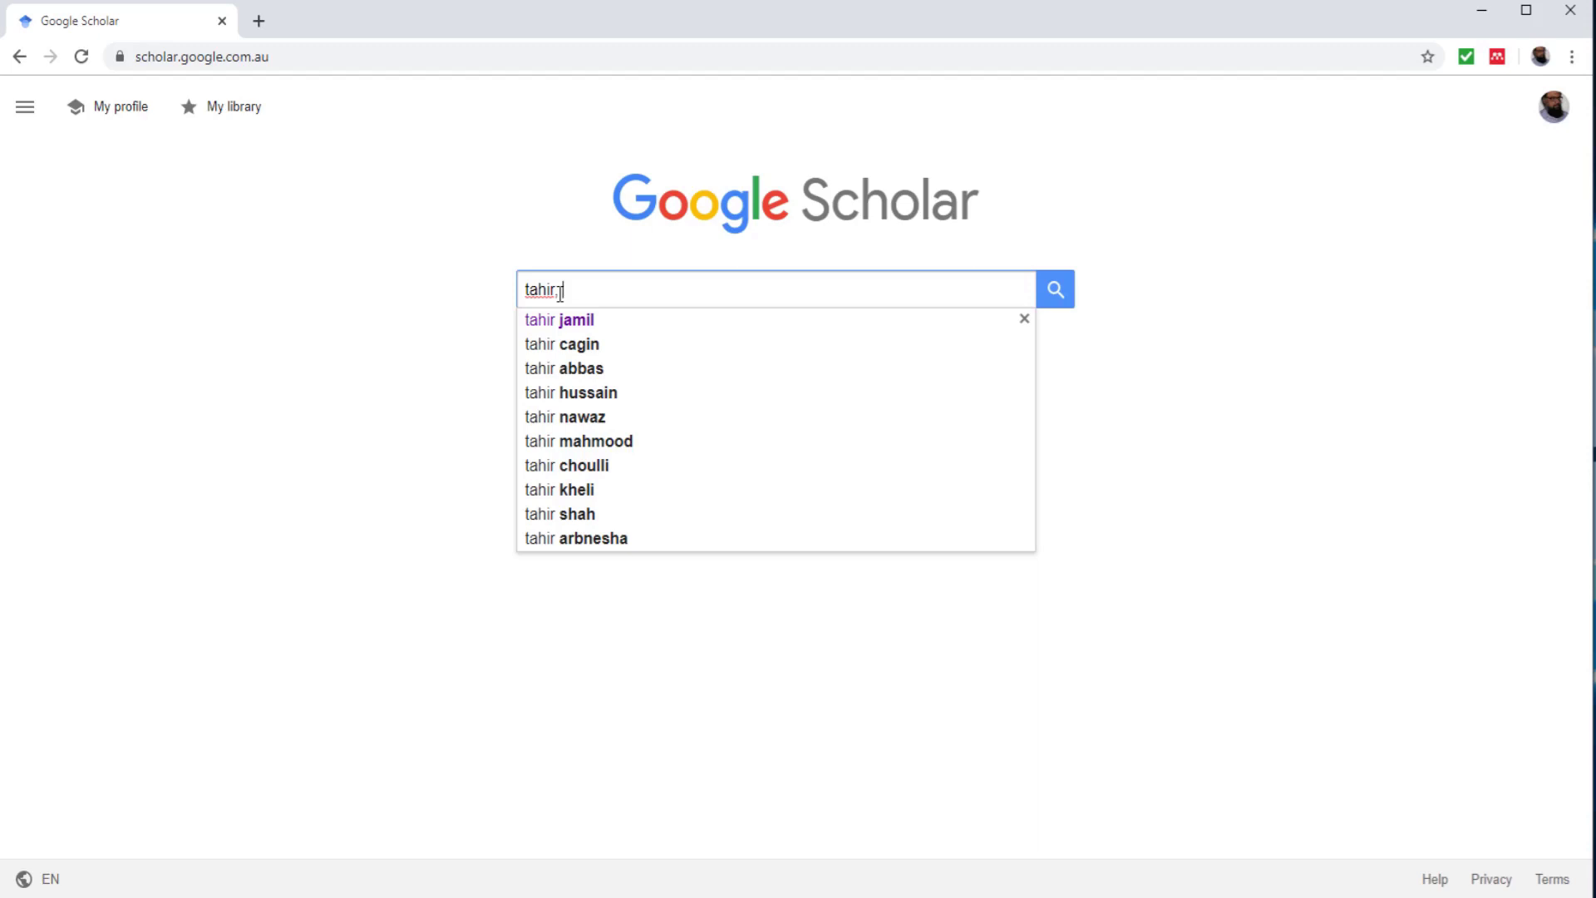
{"action": "type", "text": "robot"}
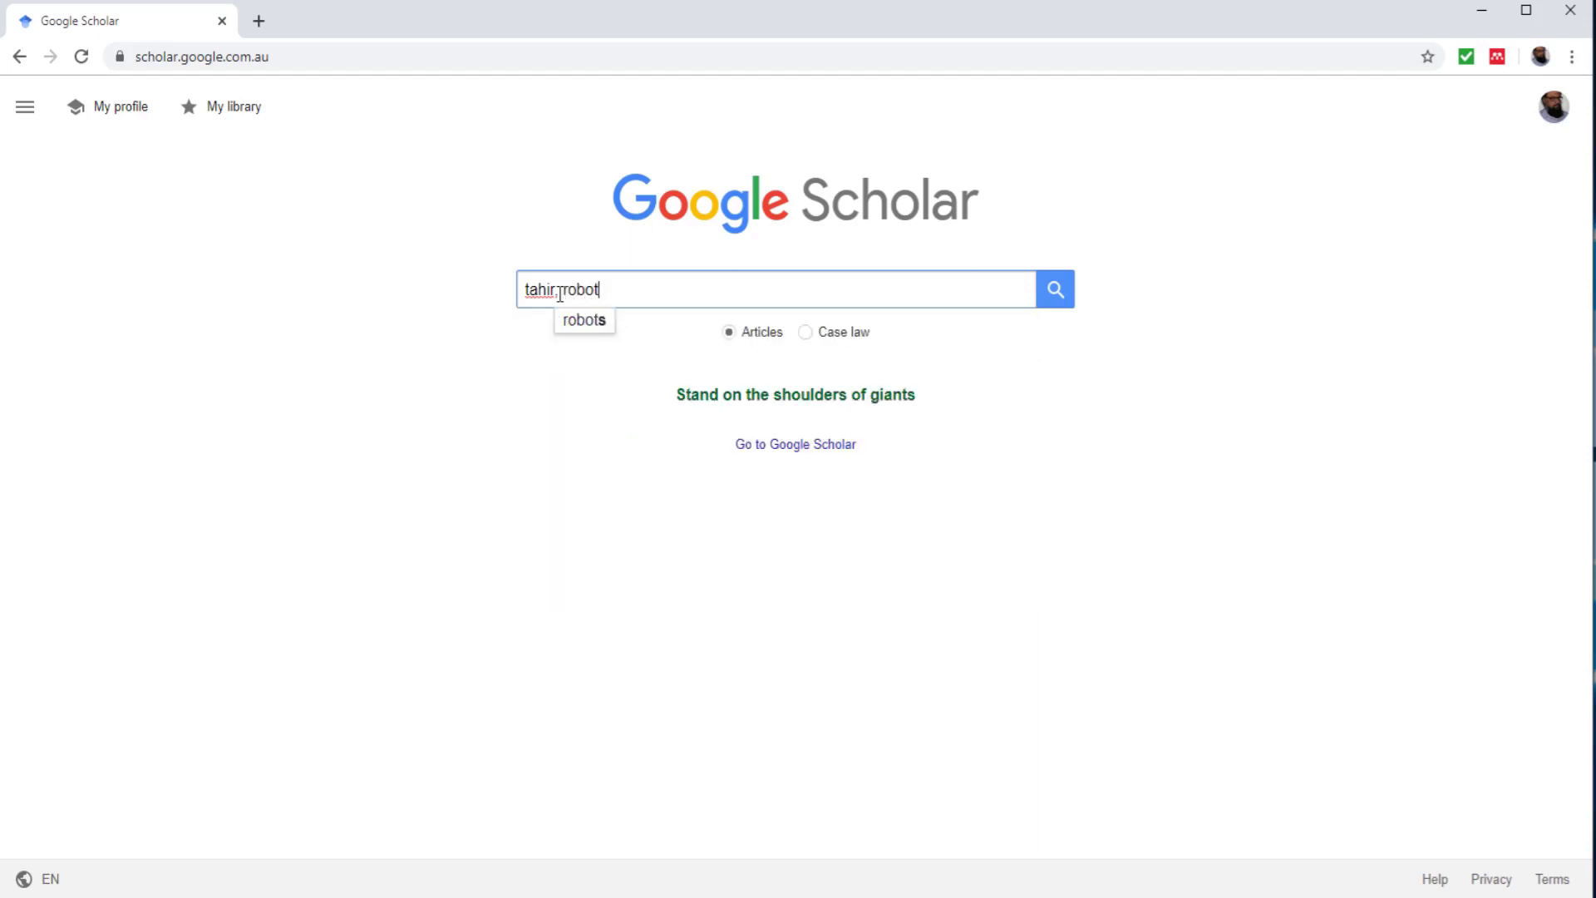
{"action": "key", "text": "Return"}
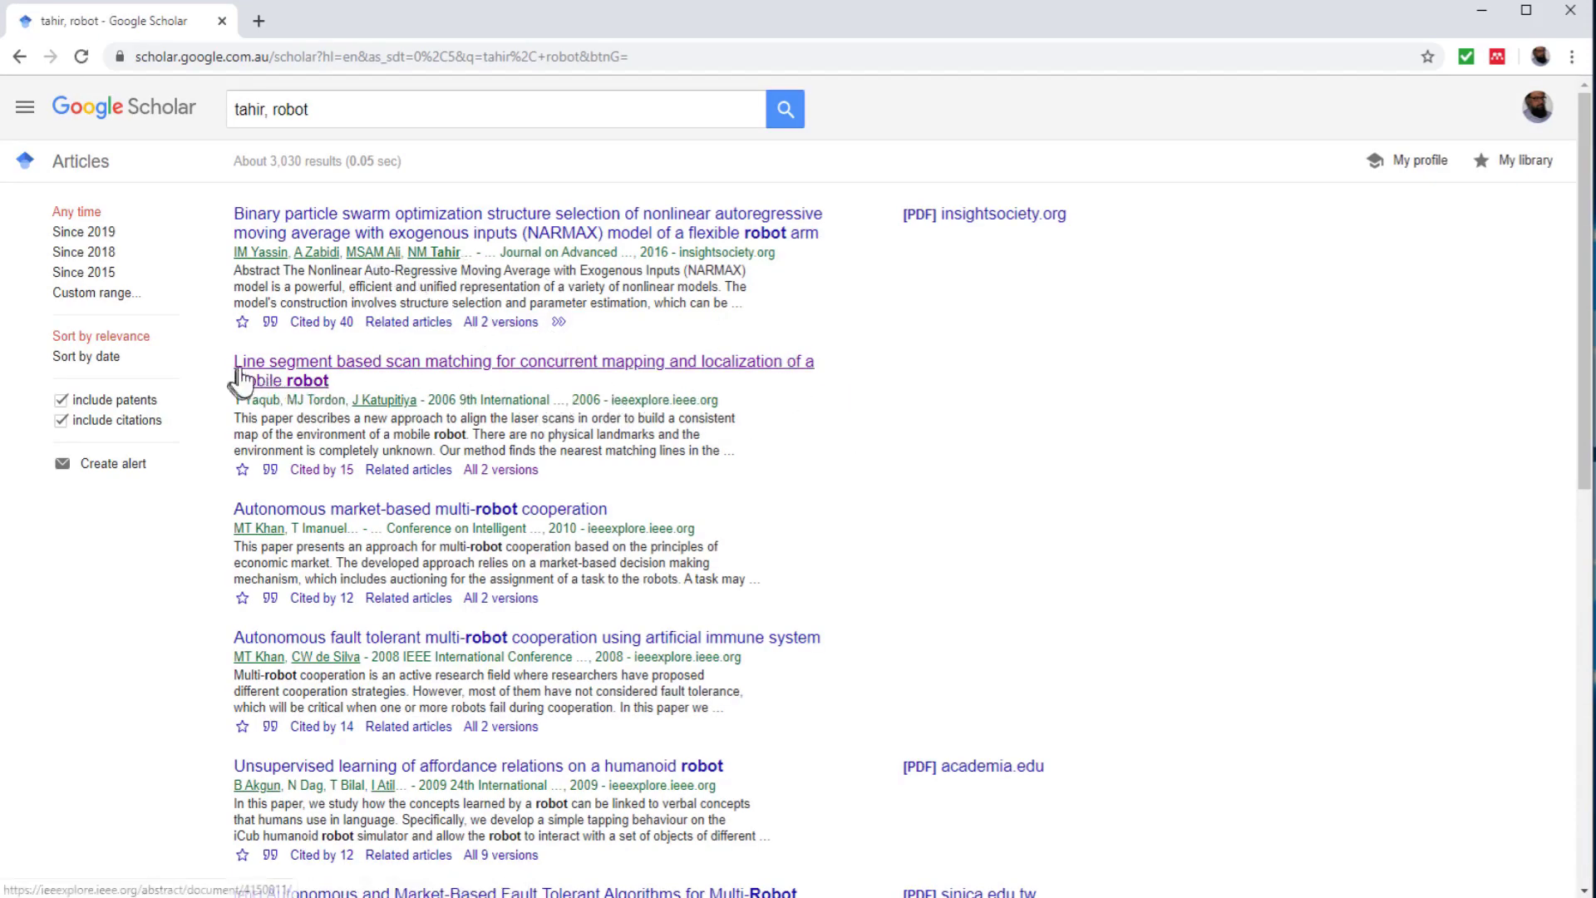
Open the line segment scan matching paper and scroll to its publication details.
{"action": "left_click", "coordinate": [359, 373]}
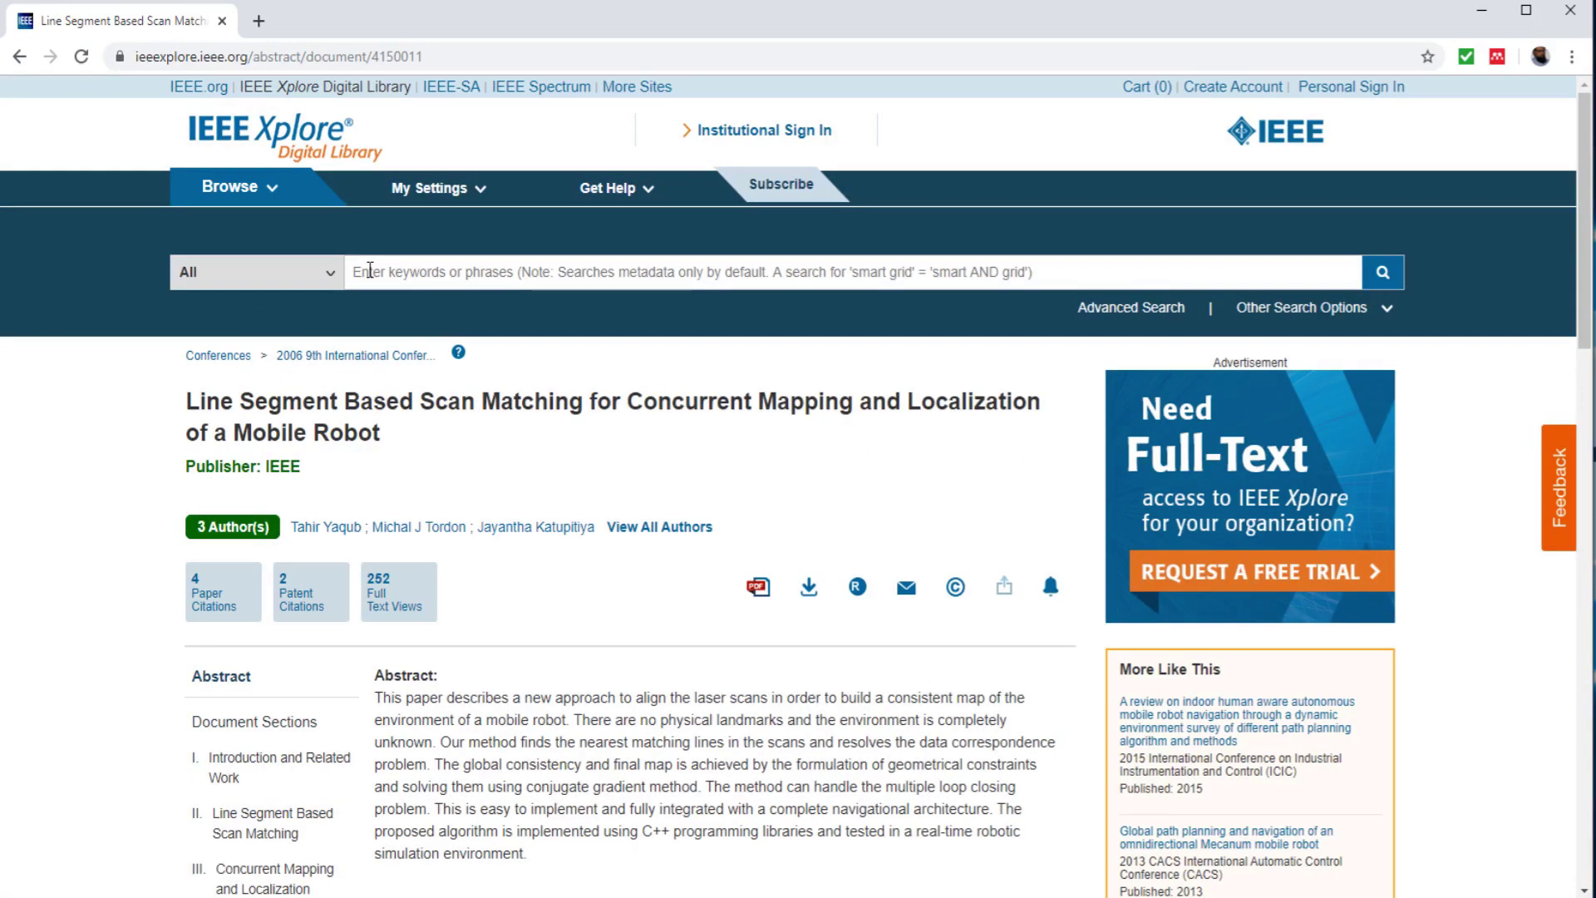
{"action": "scroll", "coordinate": [687, 381], "scroll_direction": "down", "scroll_amount": 2}
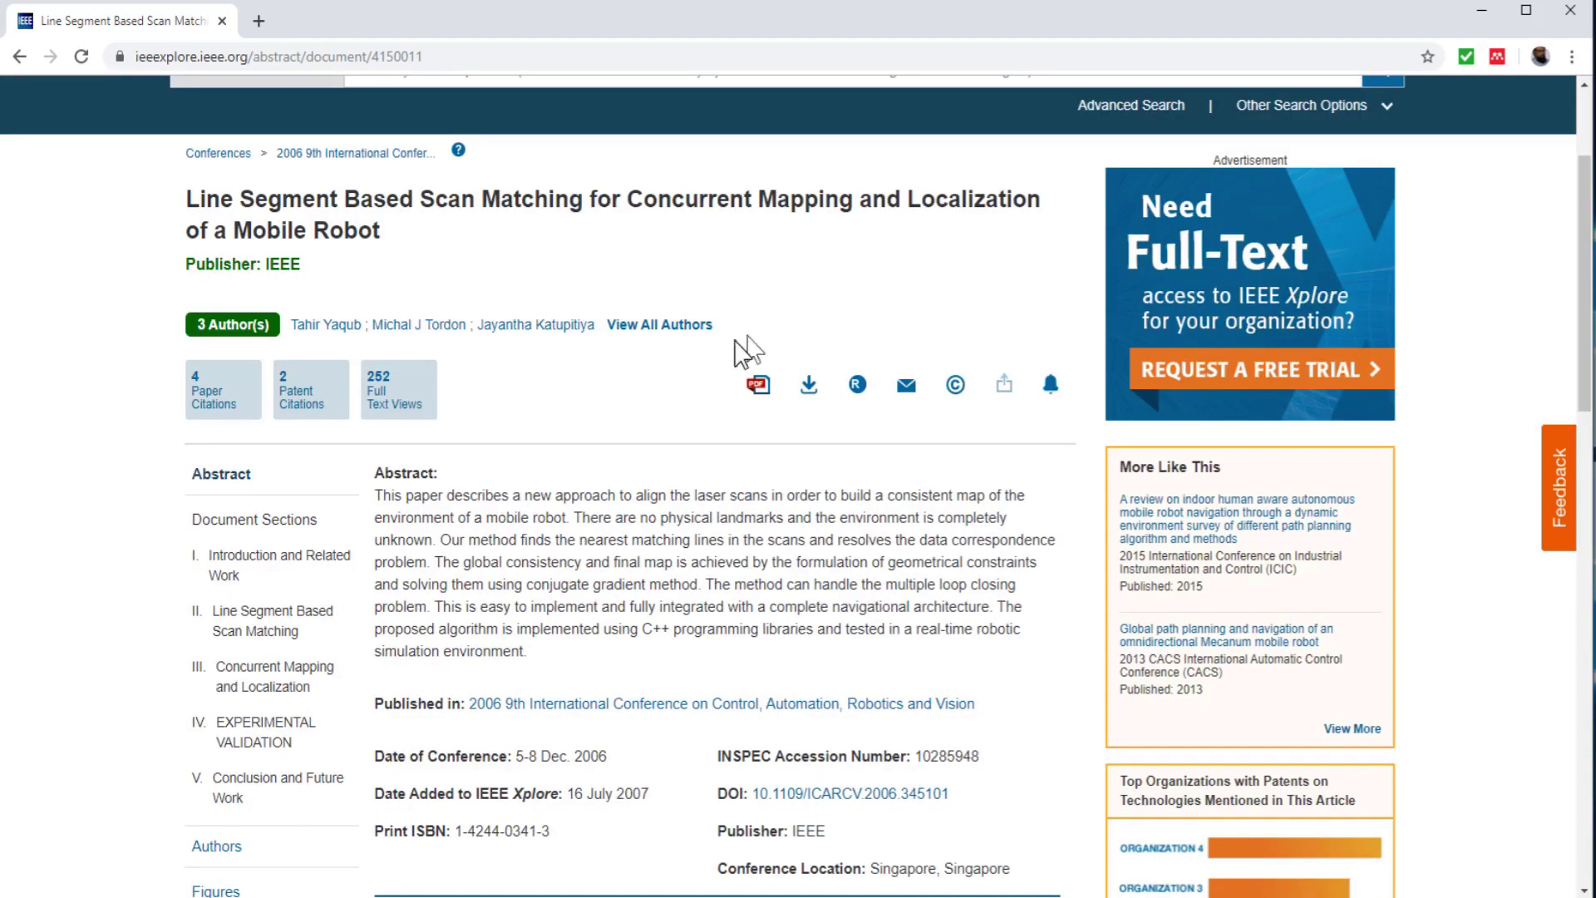
Bring up the Download Citations options for the scan matching paper.
{"action": "left_click", "coordinate": [810, 391]}
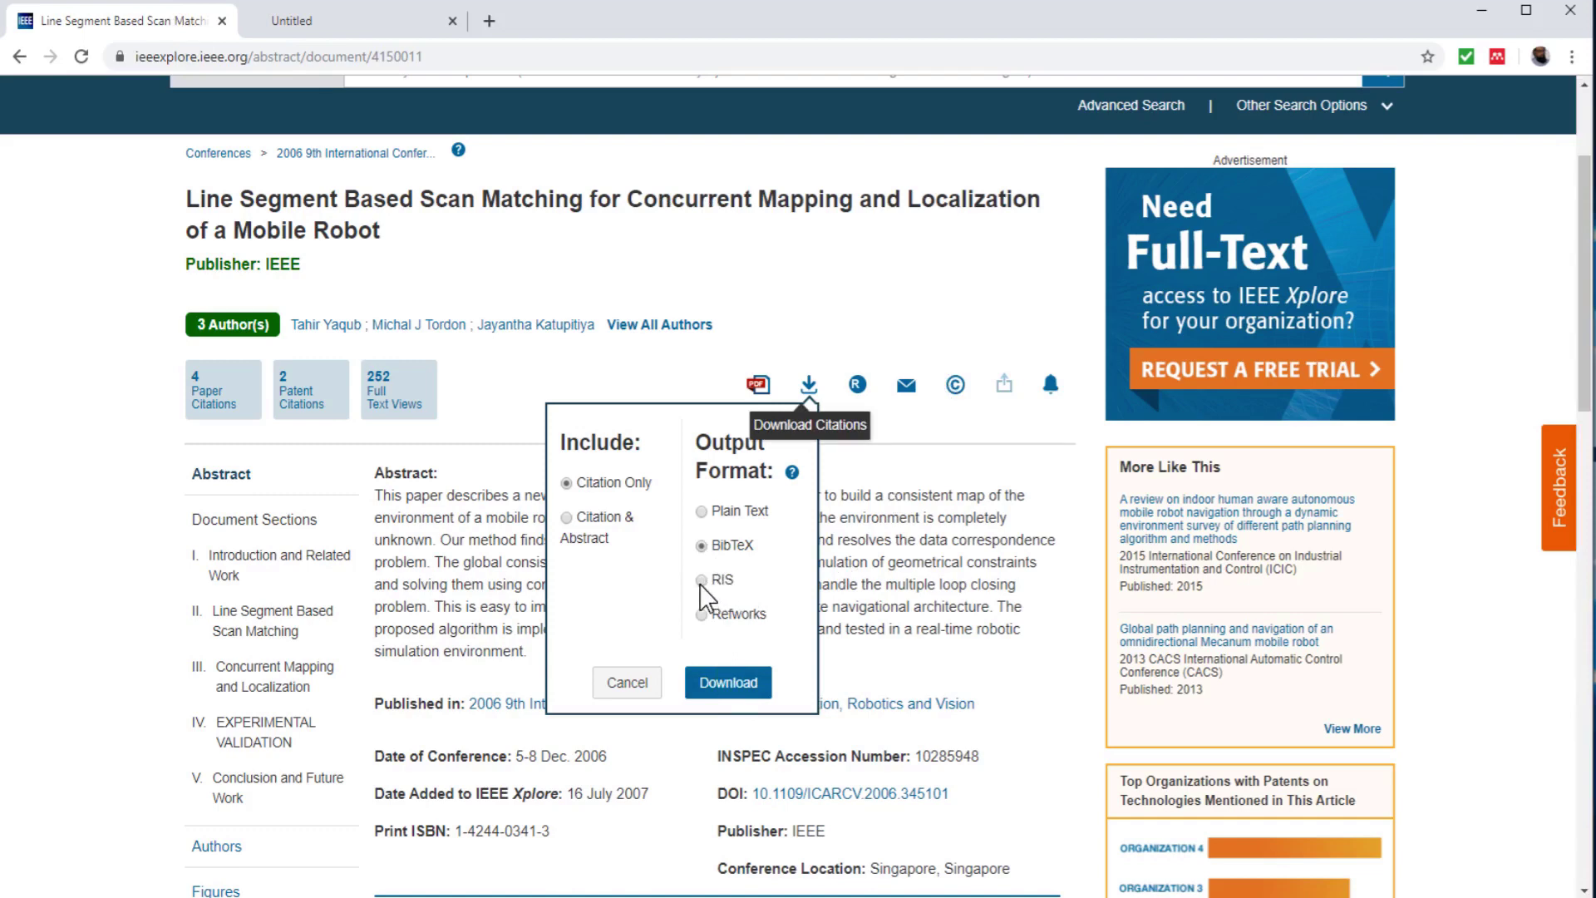
Download the citation as an RIS file, then return from Notepad to the browser.
{"action": "left_click", "coordinate": [723, 683]}
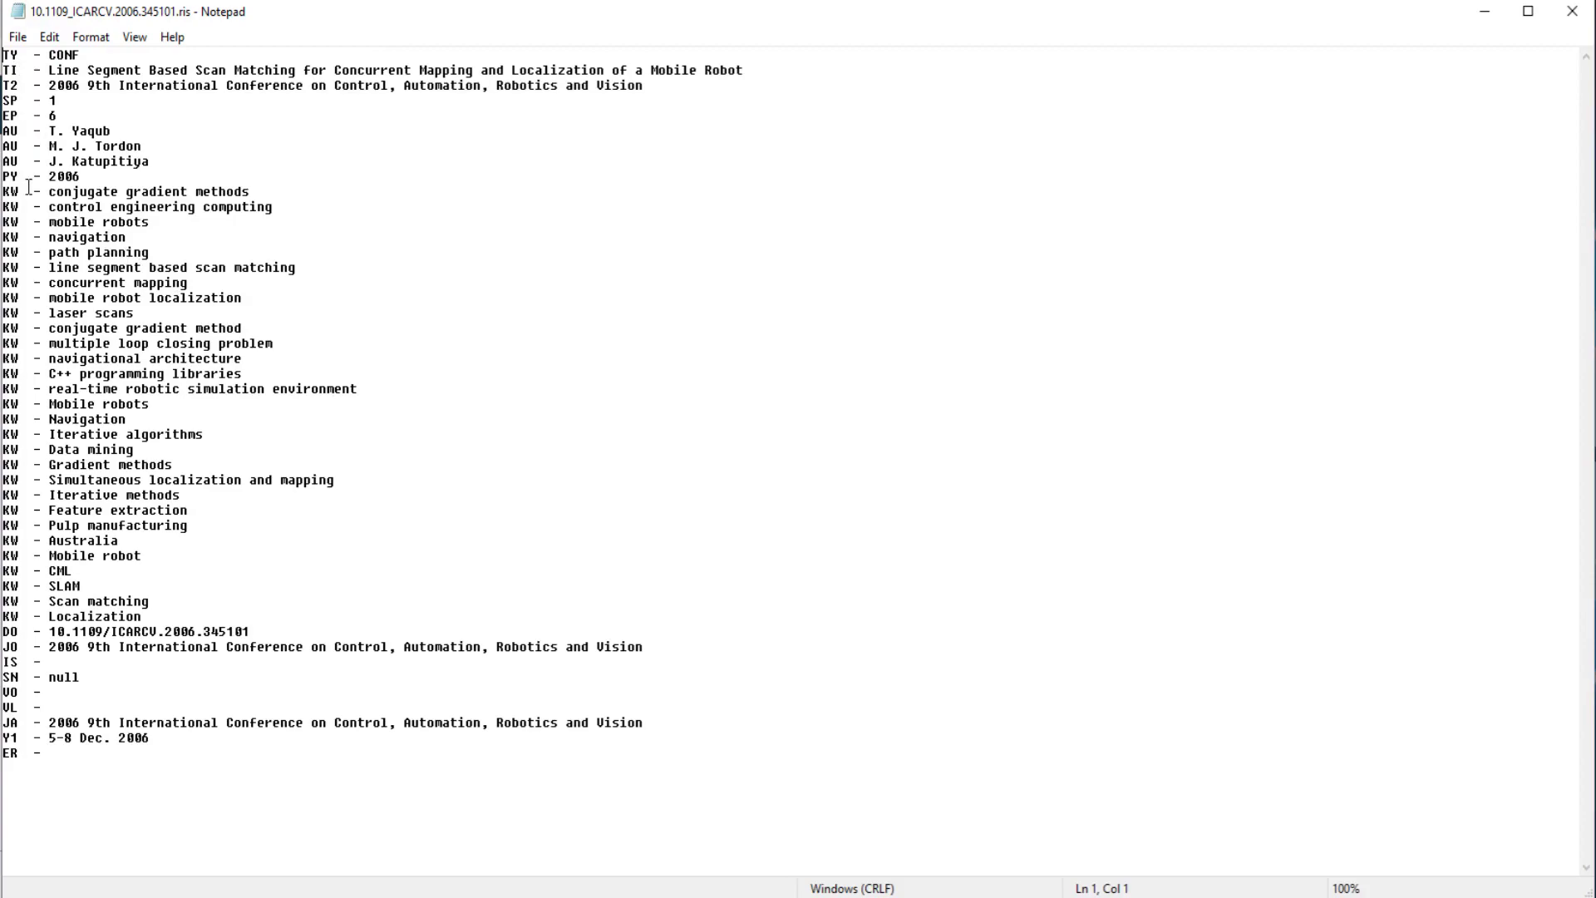
{"action": "key", "text": "alt+Tab"}
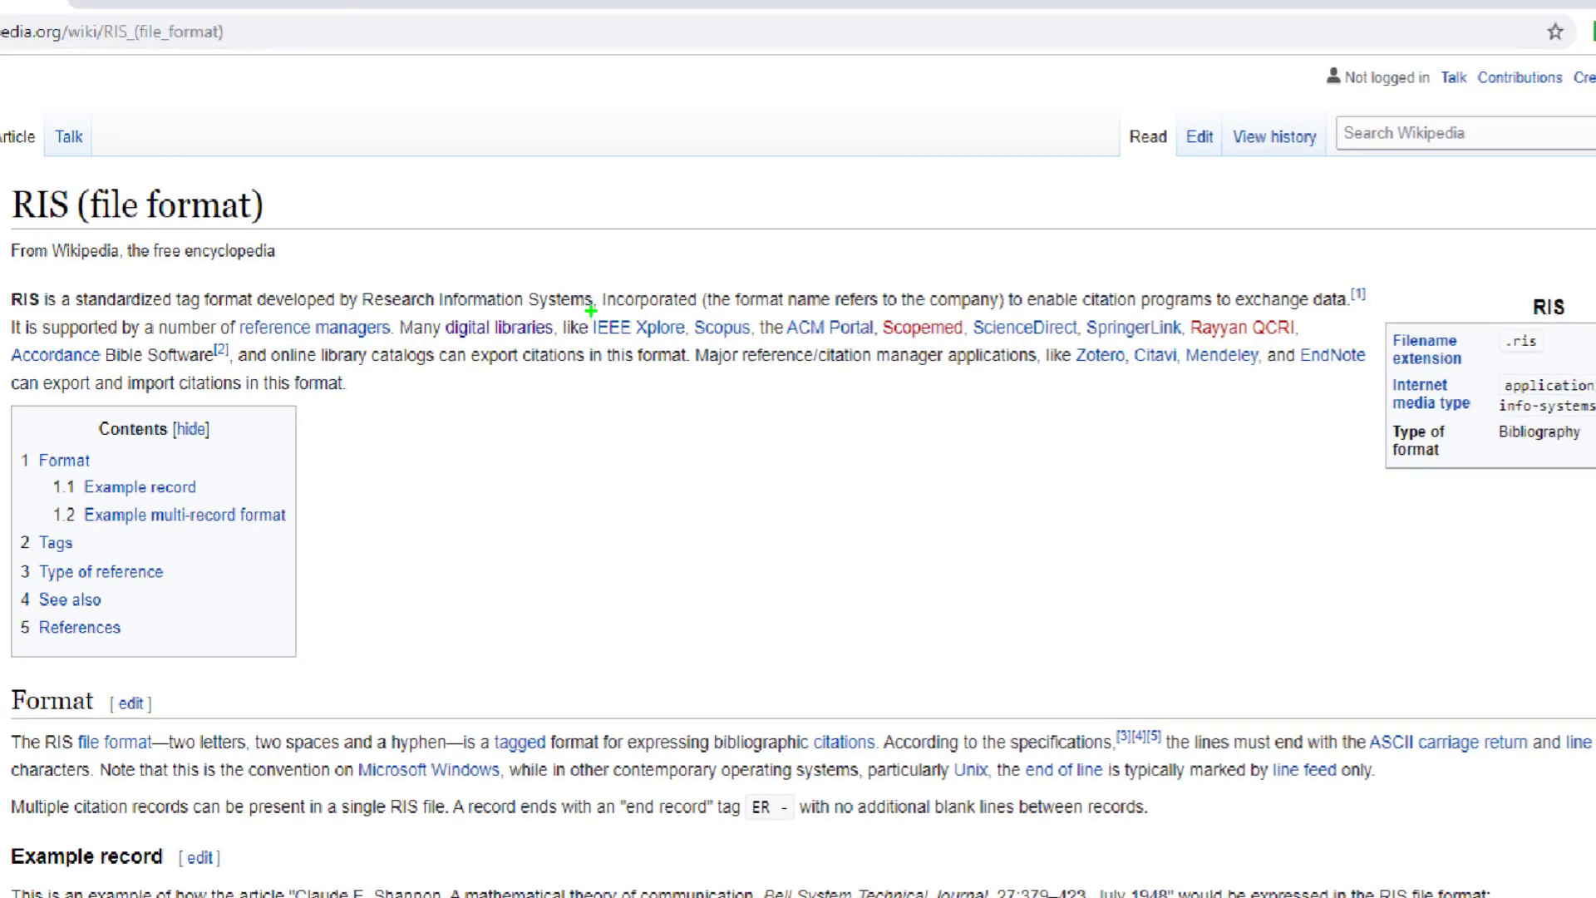
Outline the RIS-exporting libraries, reference managers and example tag lines, then return to the top.
{"action": "mouse_move", "coordinate": [588, 308]}
{"action": "left_mouse_down"}
{"action": "mouse_move", "coordinate": [605, 327]}
{"action": "mouse_move", "coordinate": [705, 343]}
{"action": "mouse_move", "coordinate": [887, 344]}
{"action": "left_mouse_up"}
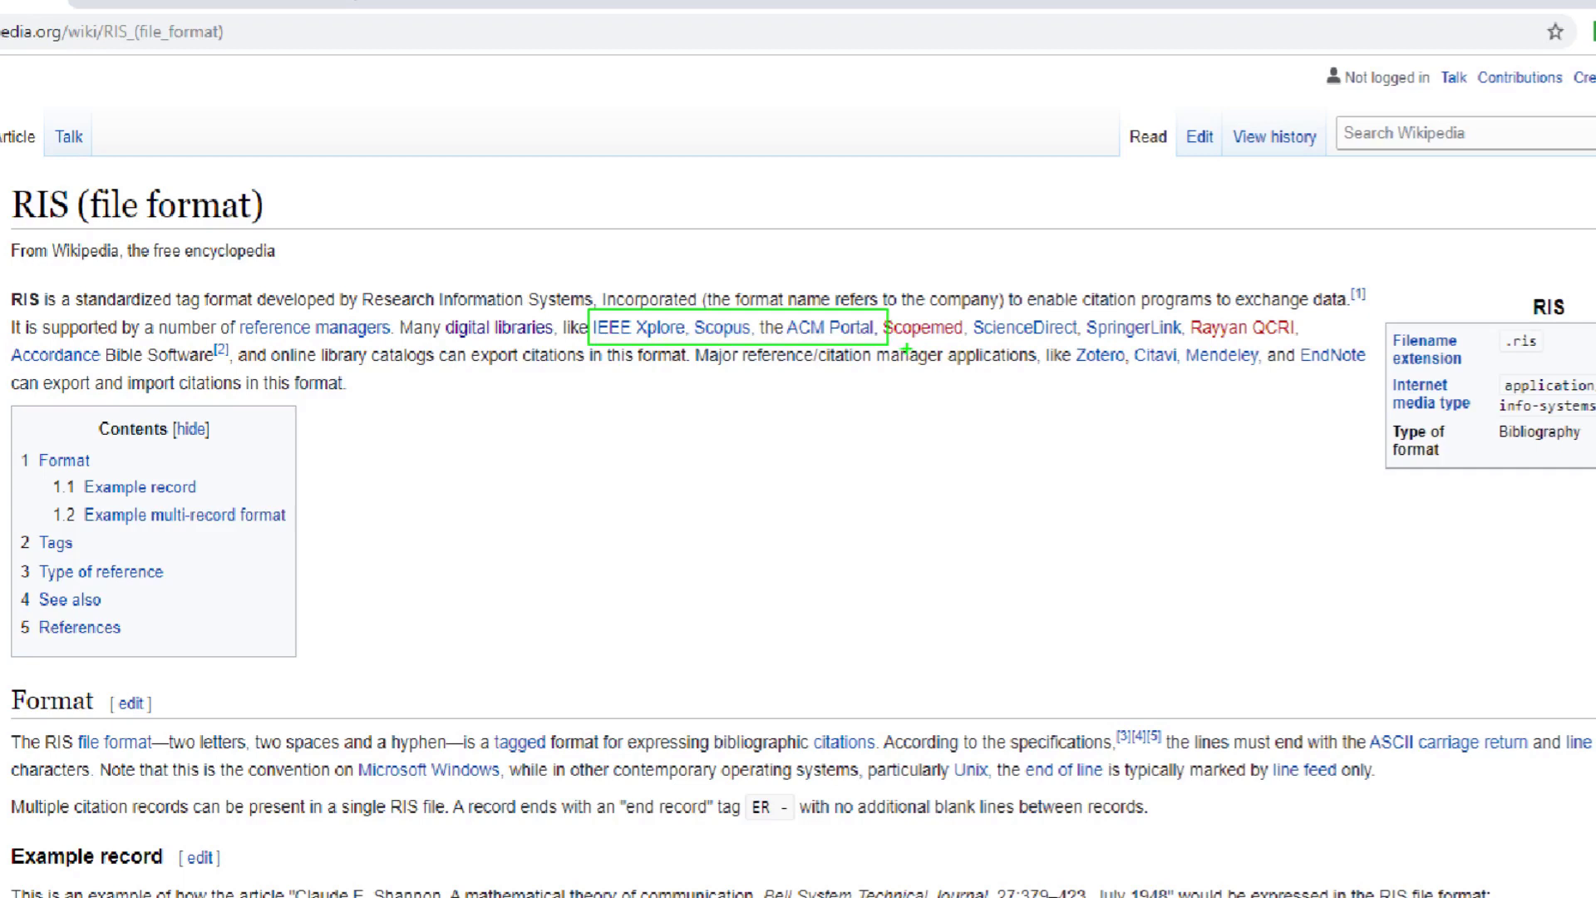
{"action": "key", "text": "Escape"}
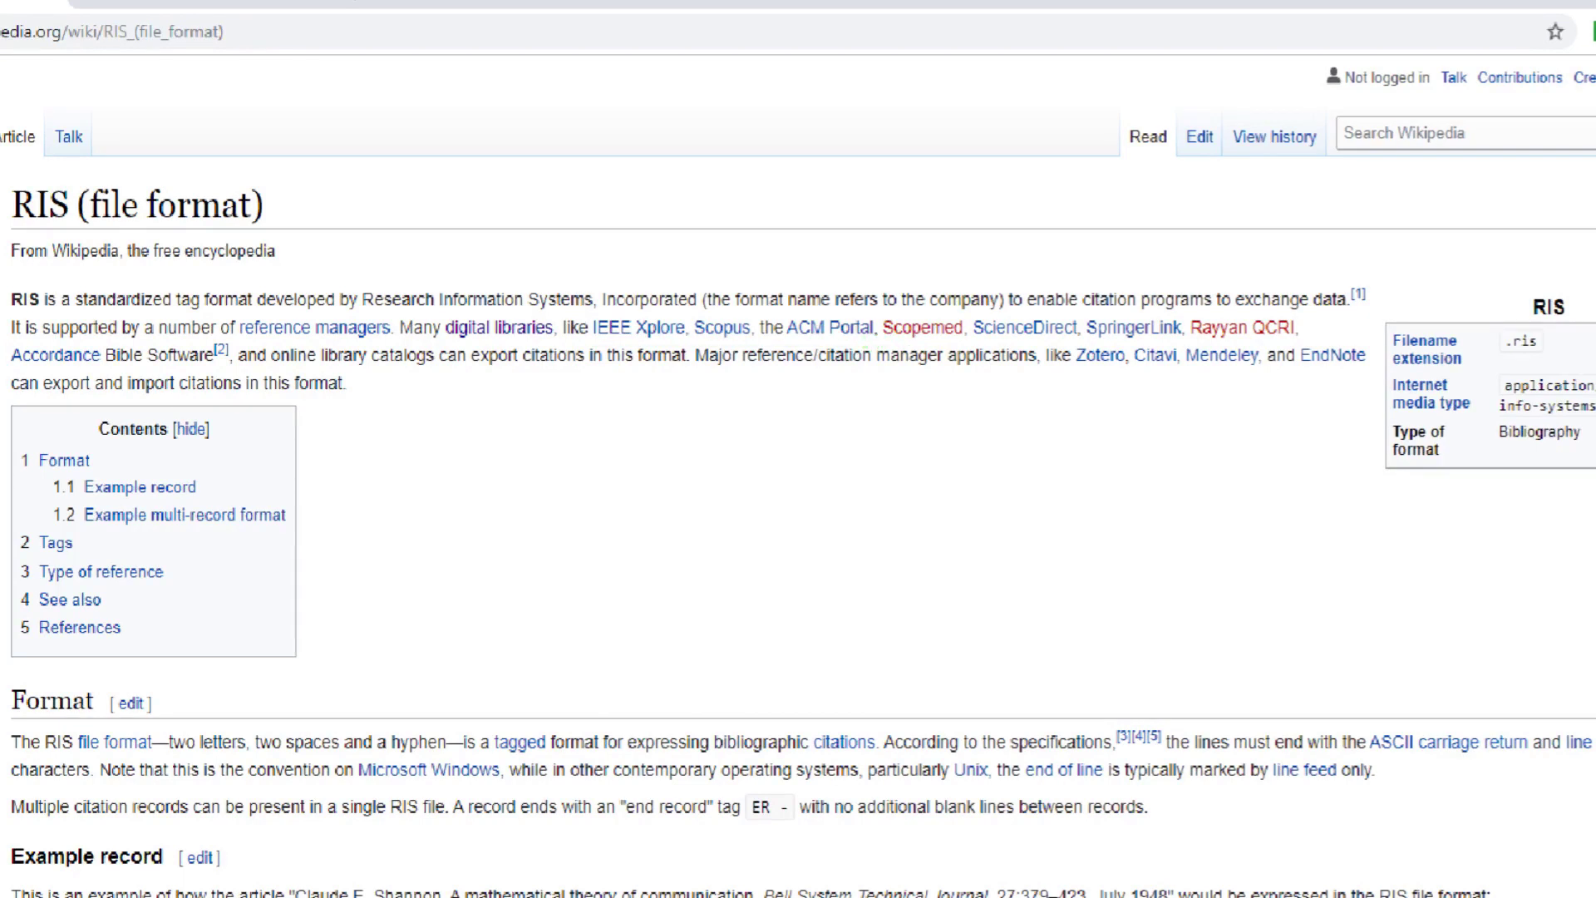
{"action": "mouse_move", "coordinate": [862, 341]}
{"action": "left_mouse_down"}
{"action": "mouse_move", "coordinate": [1190, 378]}
{"action": "mouse_move", "coordinate": [1380, 367]}
{"action": "left_mouse_up"}
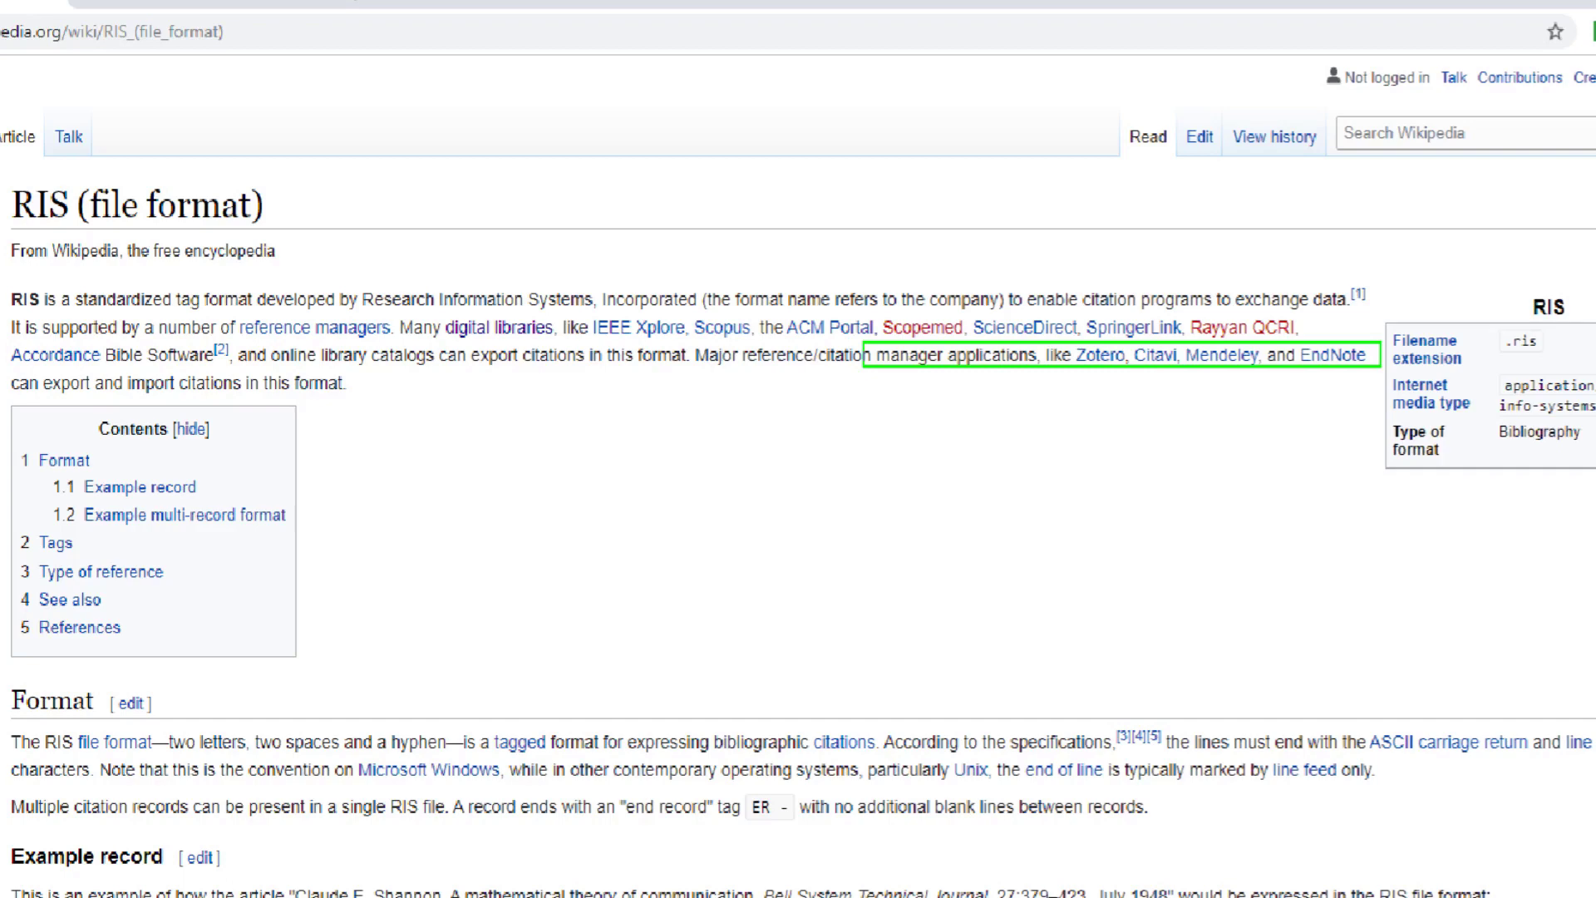
{"action": "mouse_move", "coordinate": [194, 431]}
{"action": "left_mouse_down"}
{"action": "mouse_move", "coordinate": [265, 569]}
{"action": "mouse_move", "coordinate": [358, 647]}
{"action": "mouse_move", "coordinate": [670, 674]}
{"action": "left_mouse_up"}
{"action": "scroll", "coordinate": [16, 573], "scroll_direction": "down", "scroll_amount": 10}
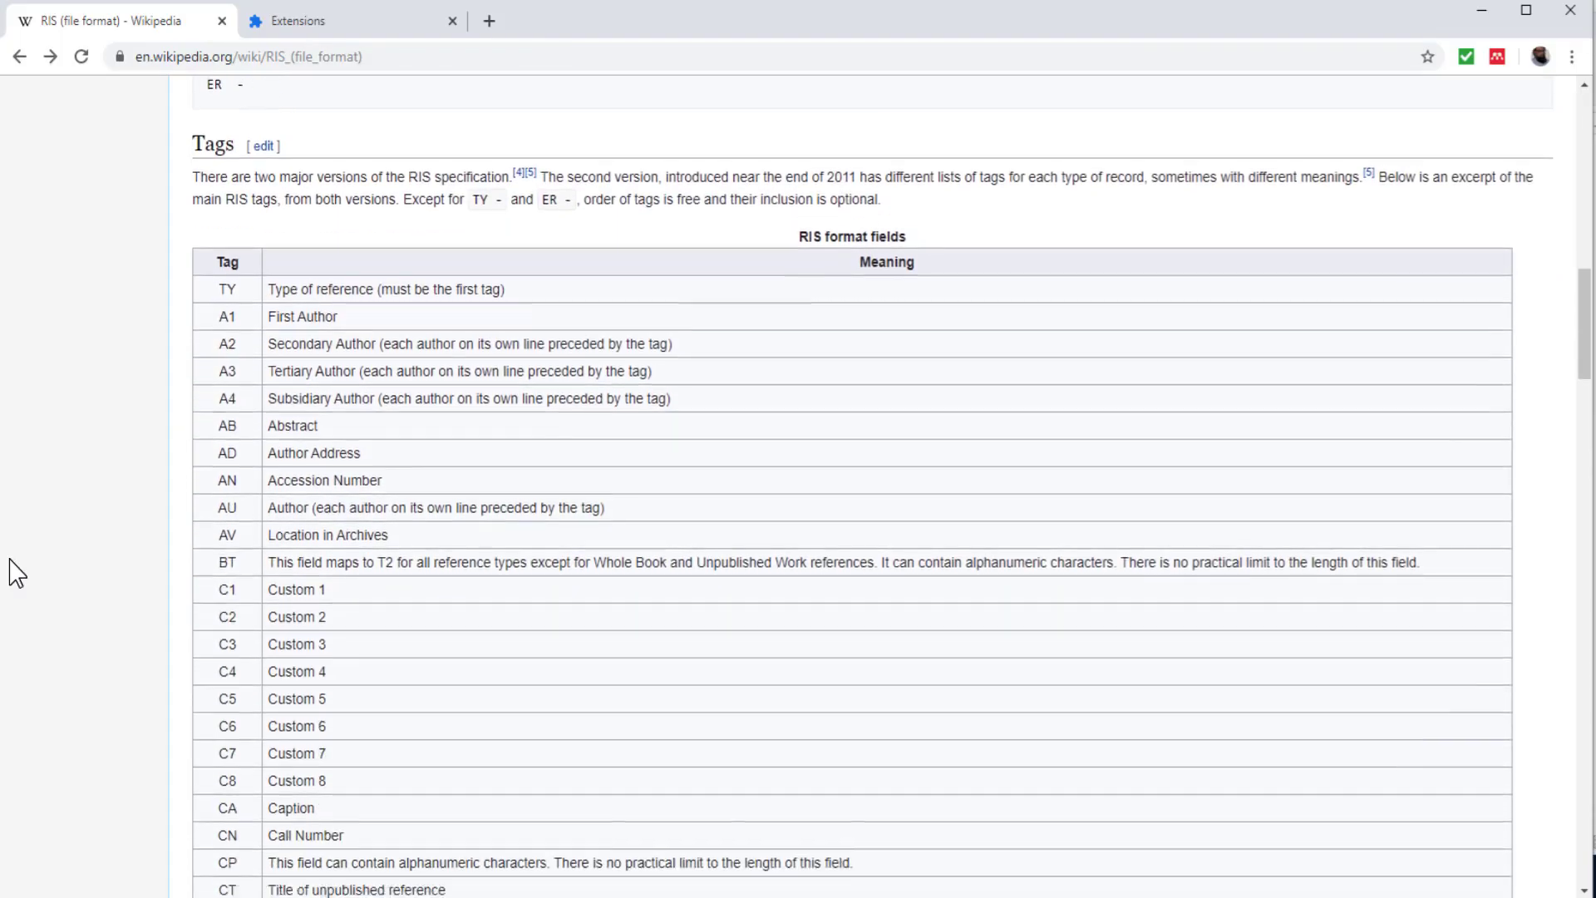
{"action": "scroll", "coordinate": [17, 574], "scroll_direction": "down", "scroll_amount": 1}
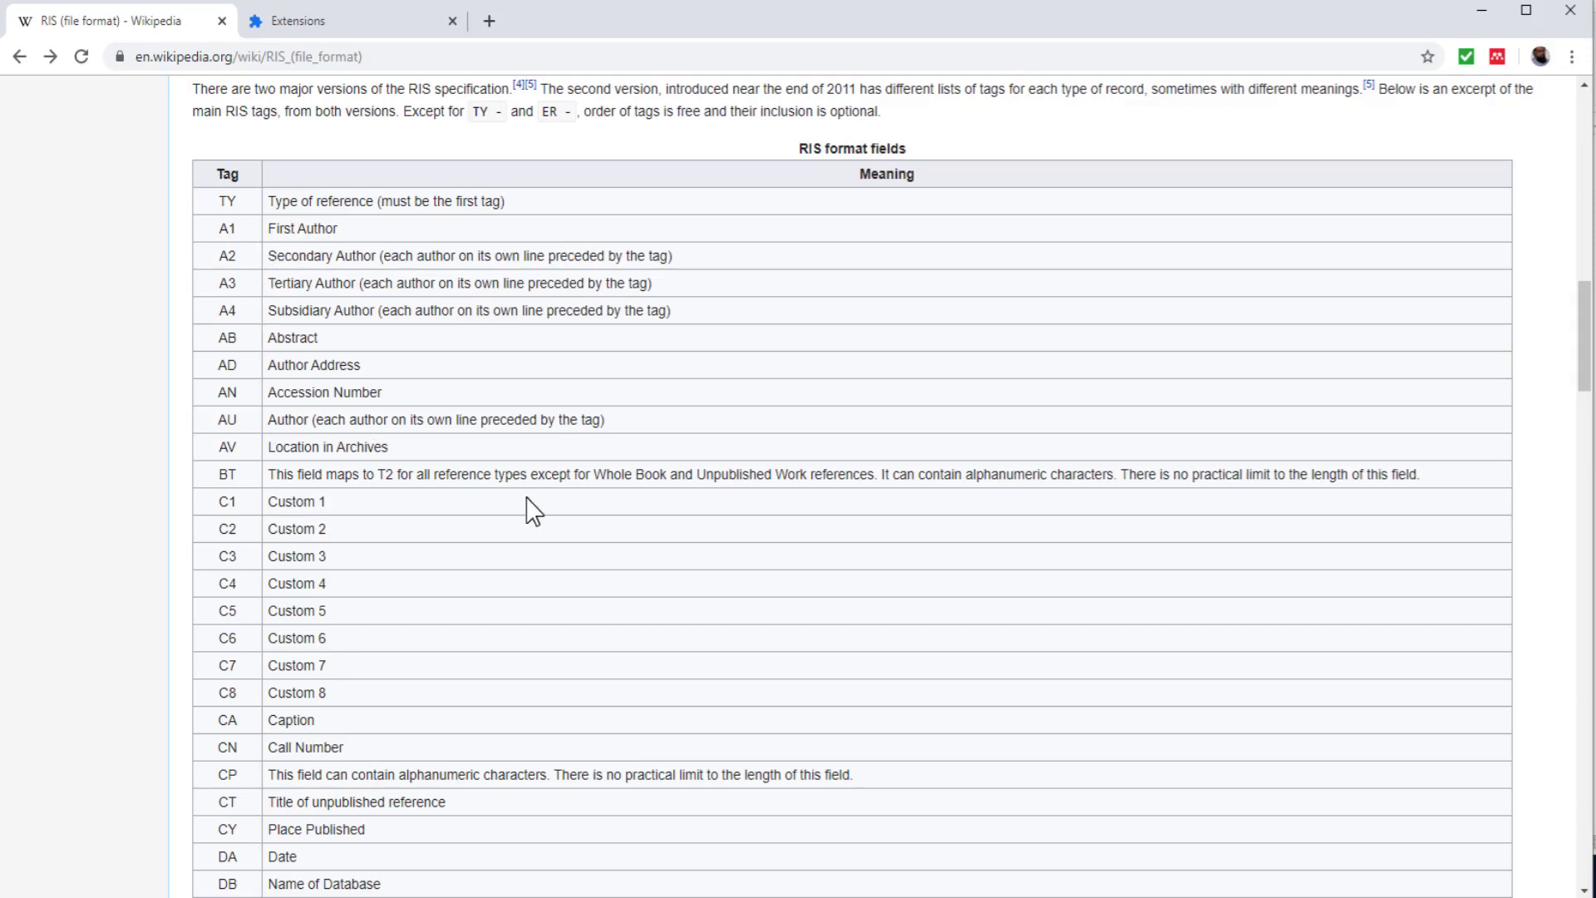
{"action": "key", "text": "Home"}
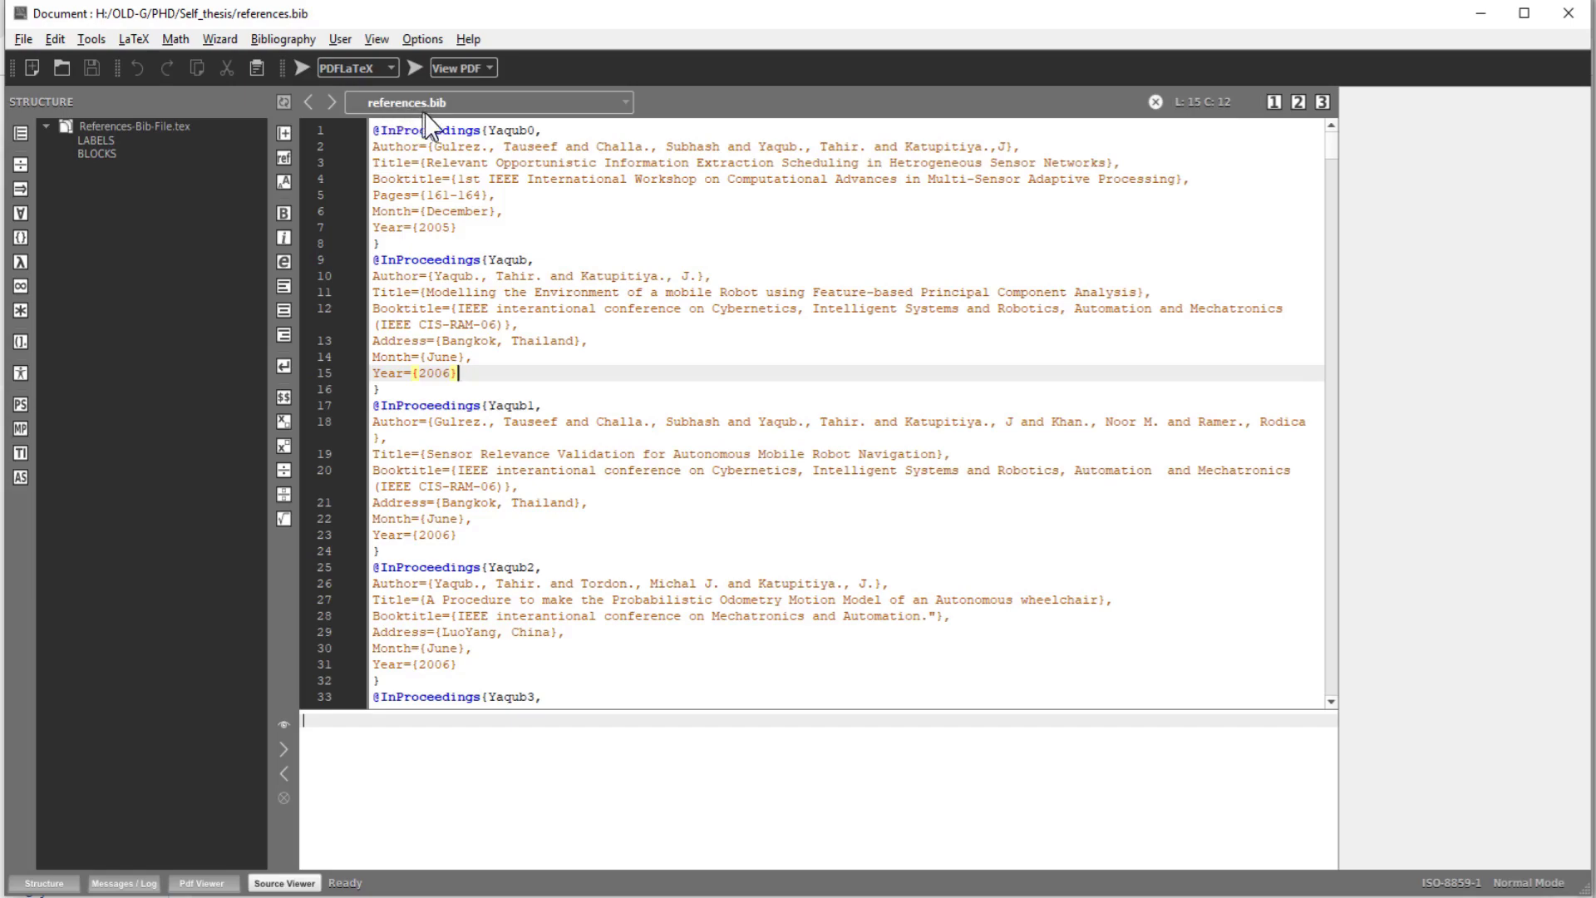
{"action": "left_click_drag", "start_coordinate": [1329, 142], "coordinate": [1307, 687]}
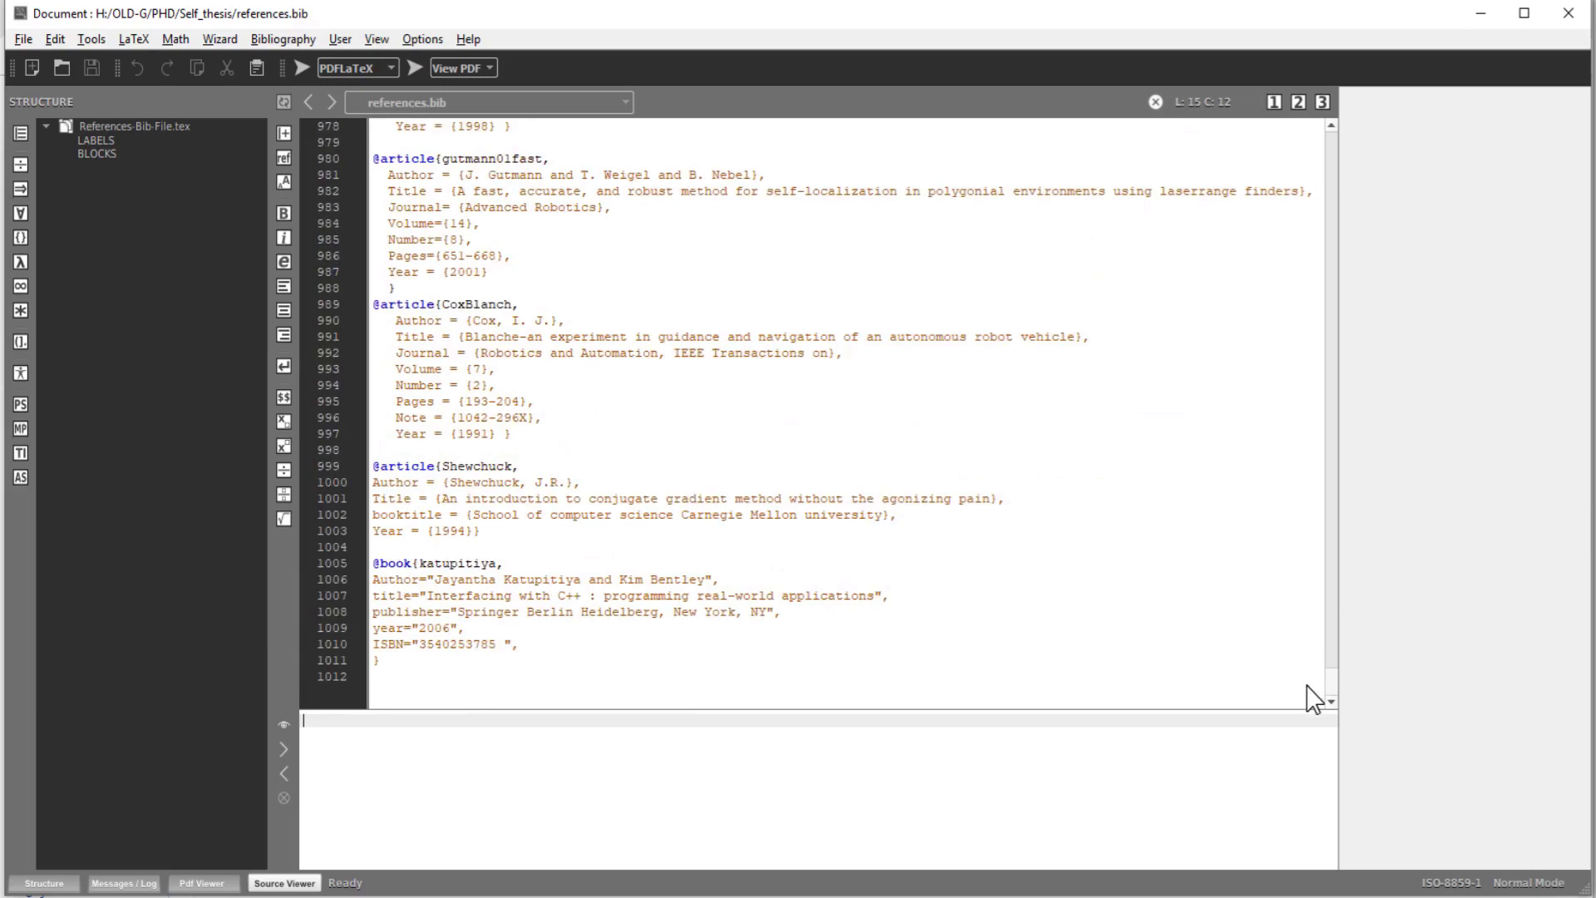
{"action": "left_click_drag", "start_coordinate": [1313, 698], "coordinate": [1340, 142]}
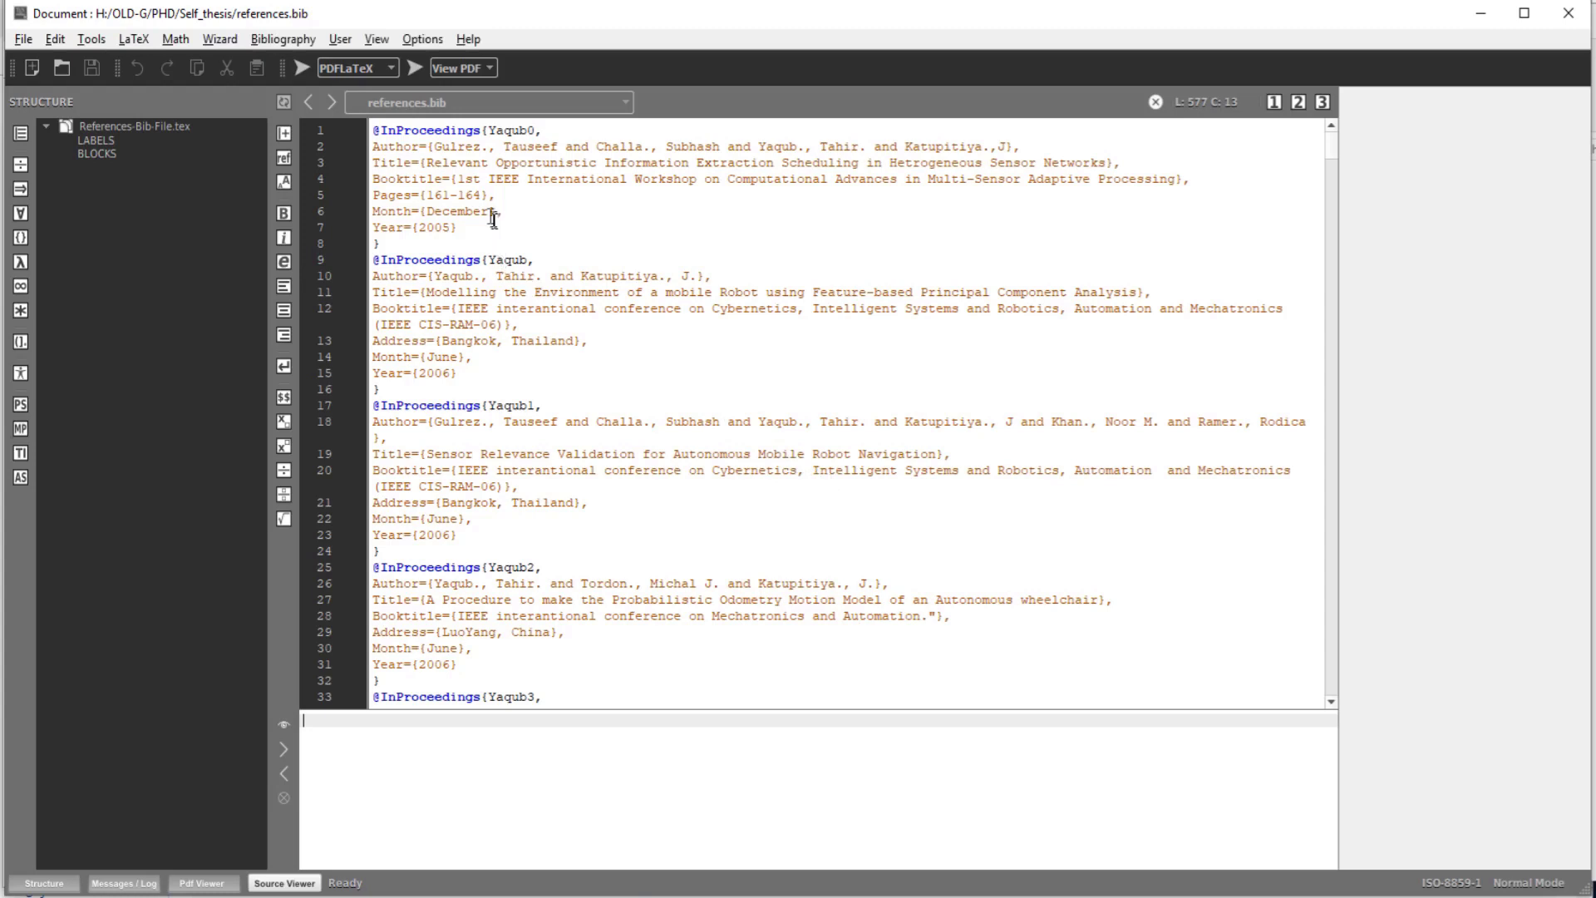
{"action": "left_click_drag", "start_coordinate": [380, 130], "coordinate": [481, 130]}
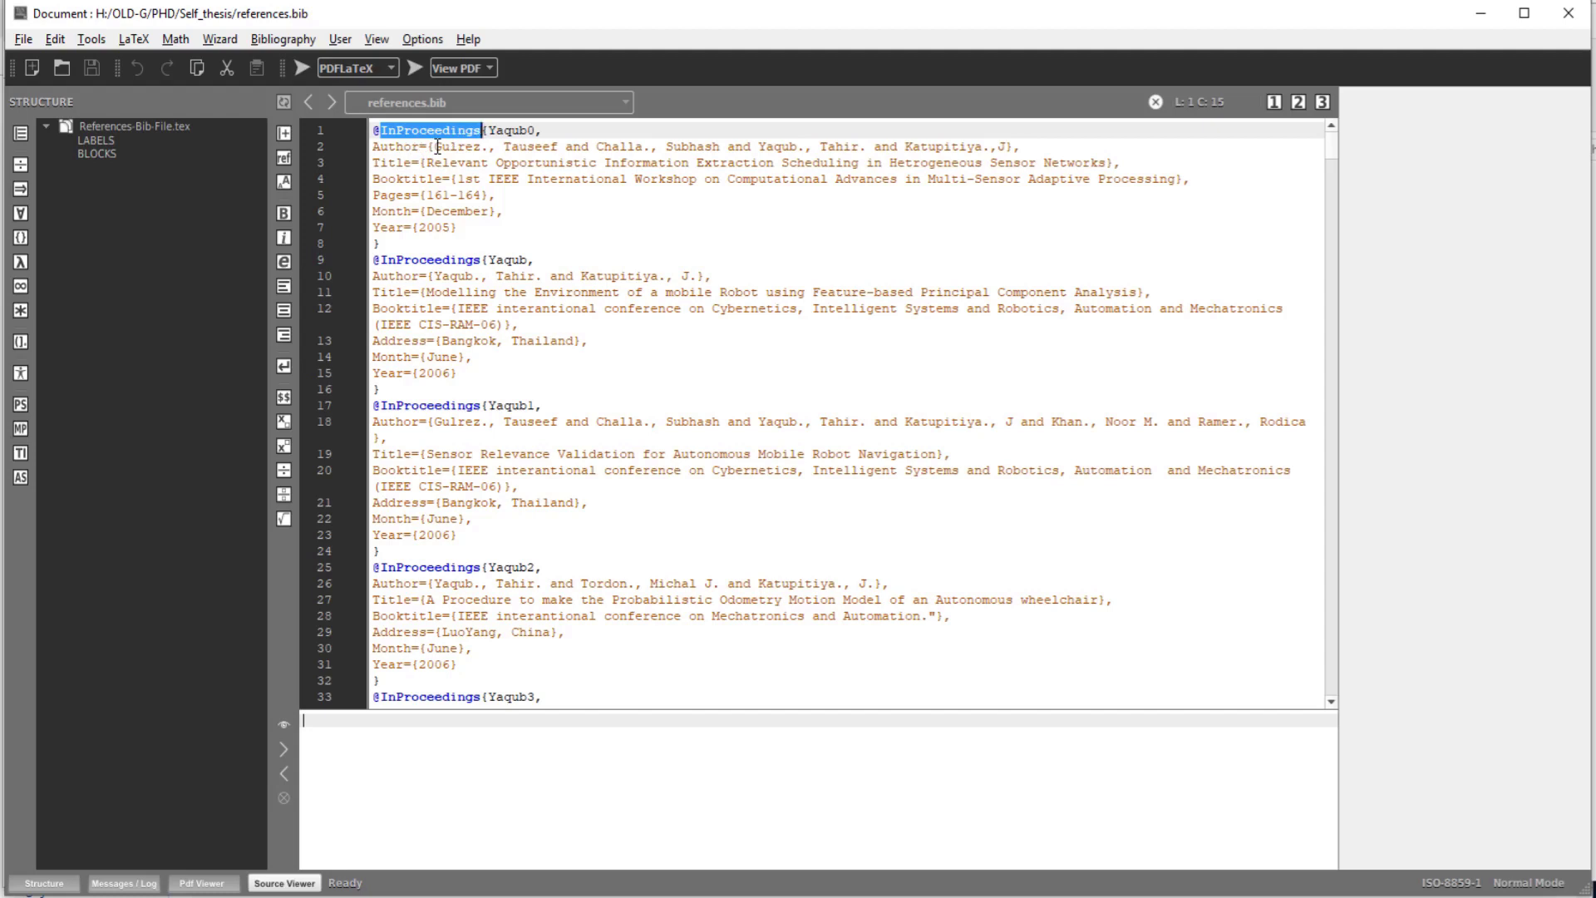
{"action": "left_click", "coordinate": [543, 180]}
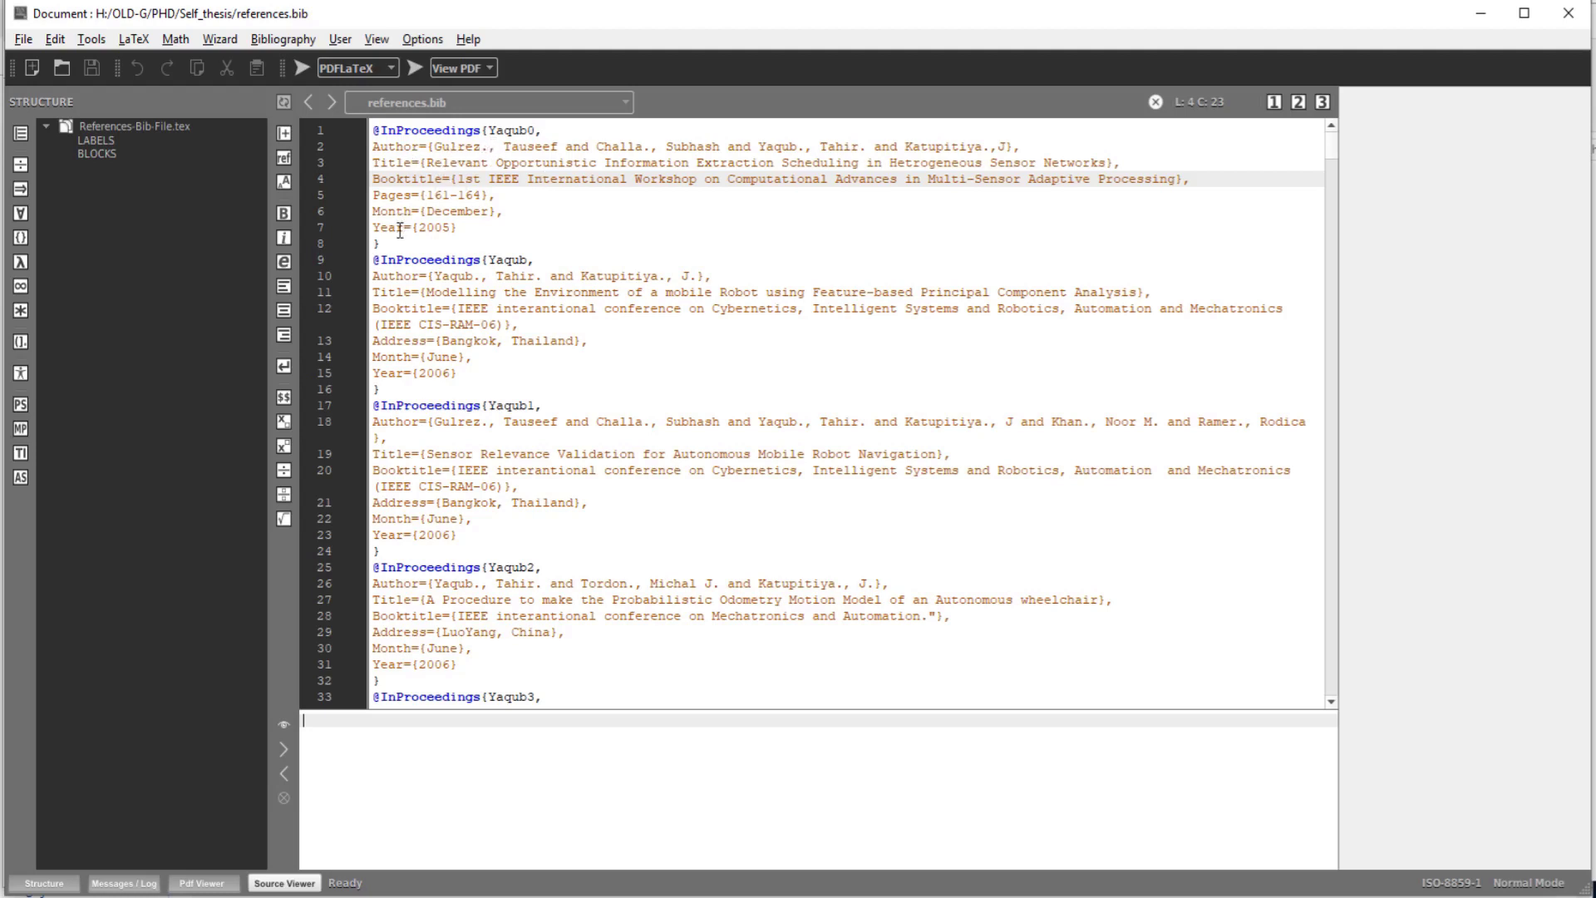
{"action": "left_click", "coordinate": [482, 131]}
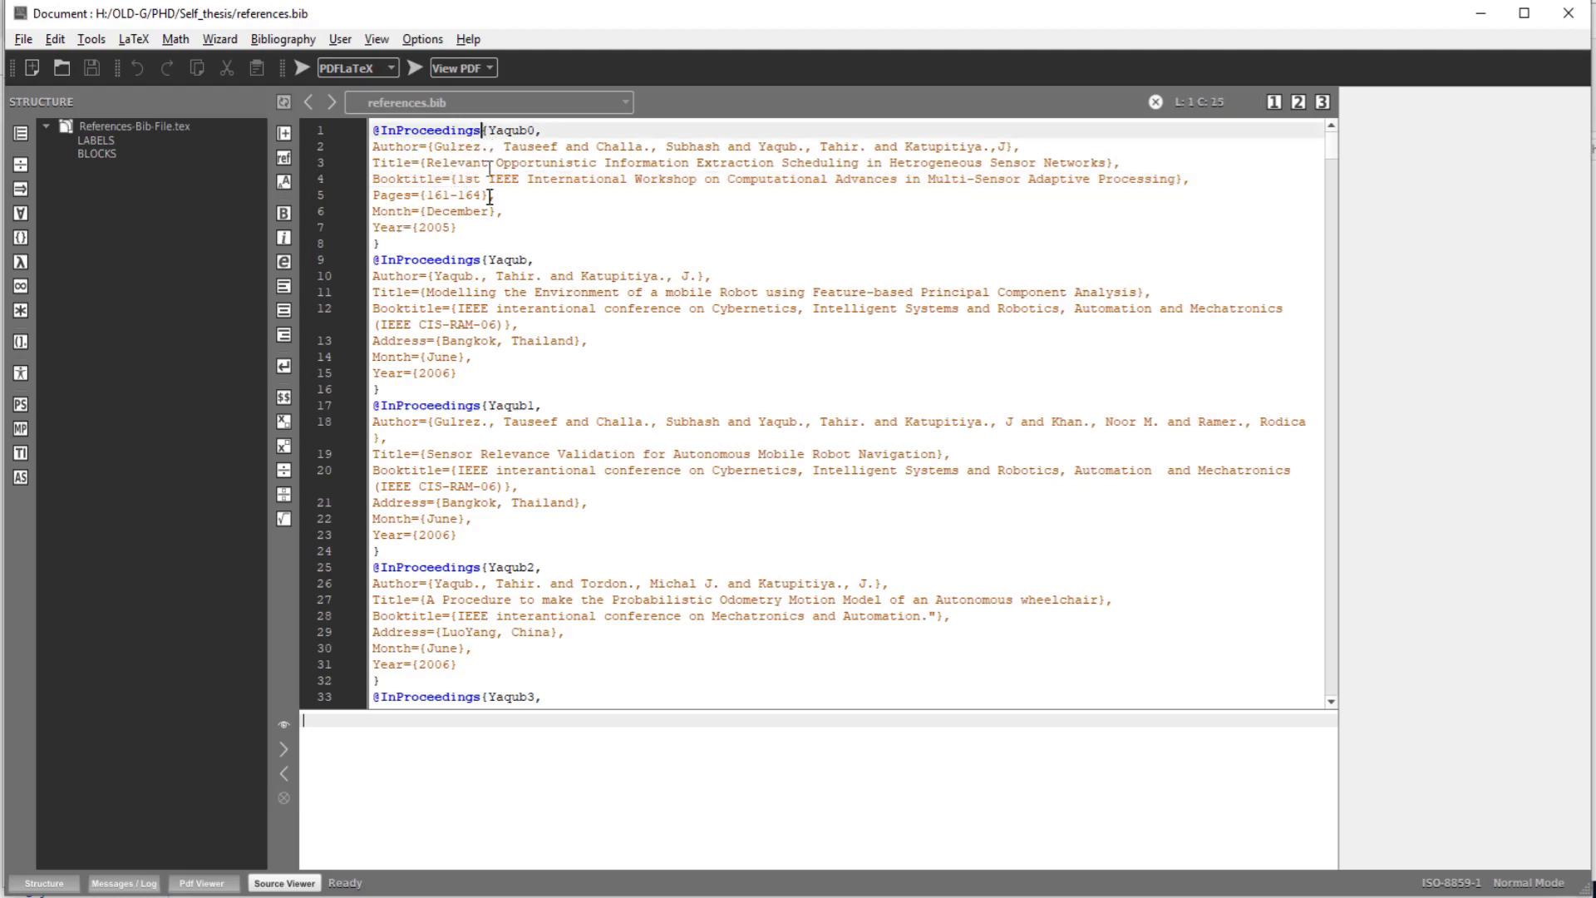
{"action": "key", "text": "Right"}
{"action": "left_click", "coordinate": [428, 146]}
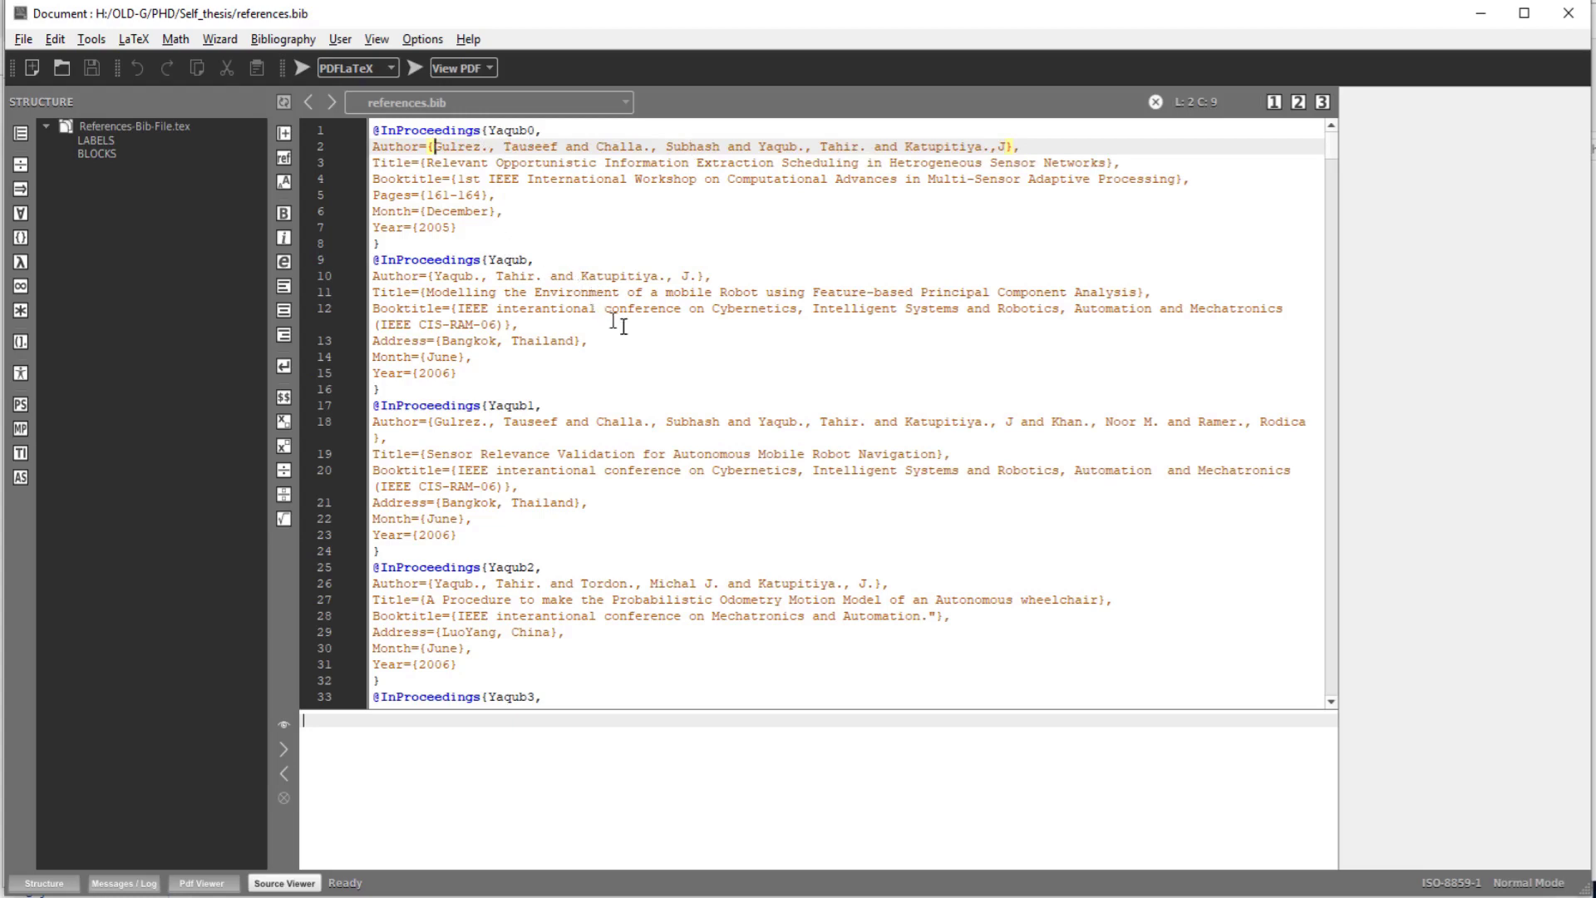
{"action": "scroll", "coordinate": [624, 326], "scroll_direction": "down", "scroll_amount": 3}
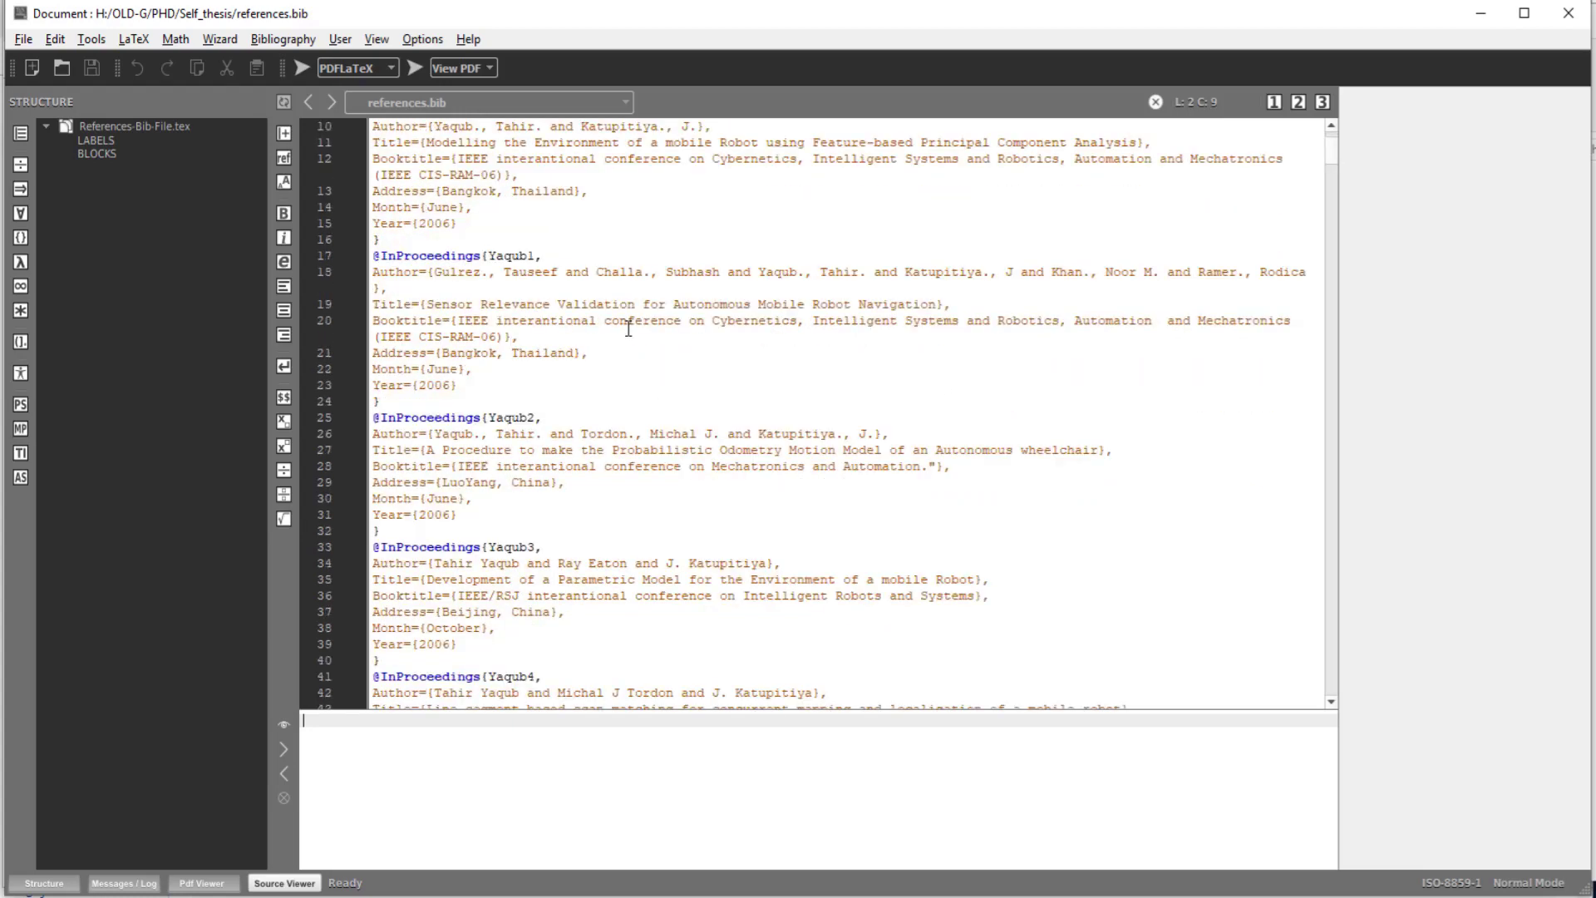
{"action": "scroll", "coordinate": [641, 341], "scroll_direction": "down", "scroll_amount": 4}
{"action": "scroll", "coordinate": [669, 399], "scroll_direction": "down", "scroll_amount": 4}
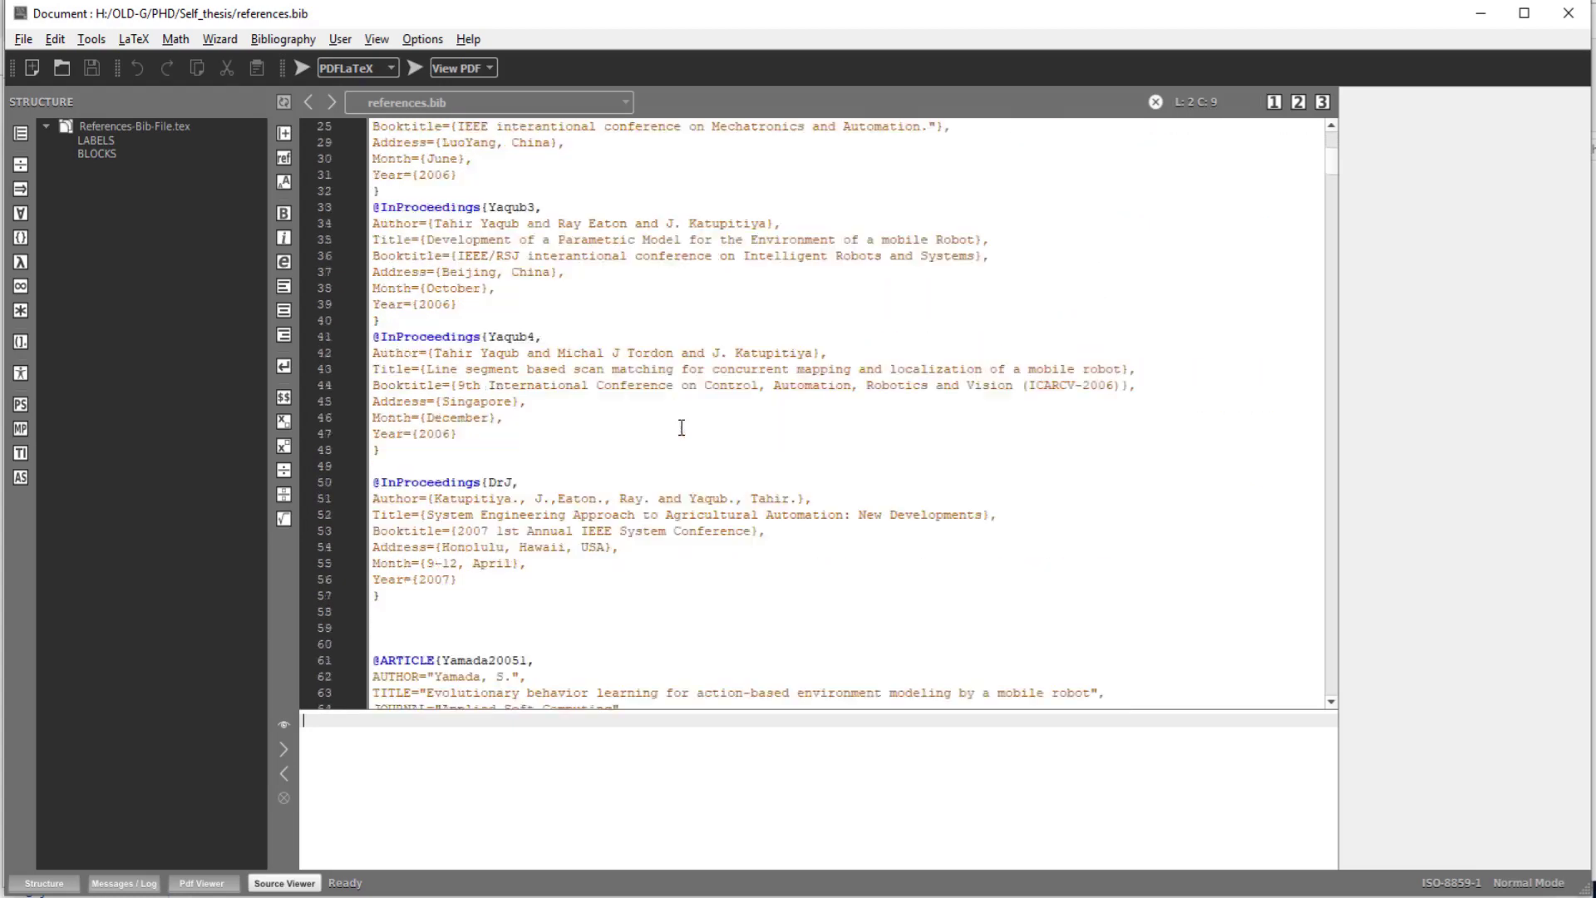
{"action": "scroll", "coordinate": [673, 432], "scroll_direction": "down", "scroll_amount": 2}
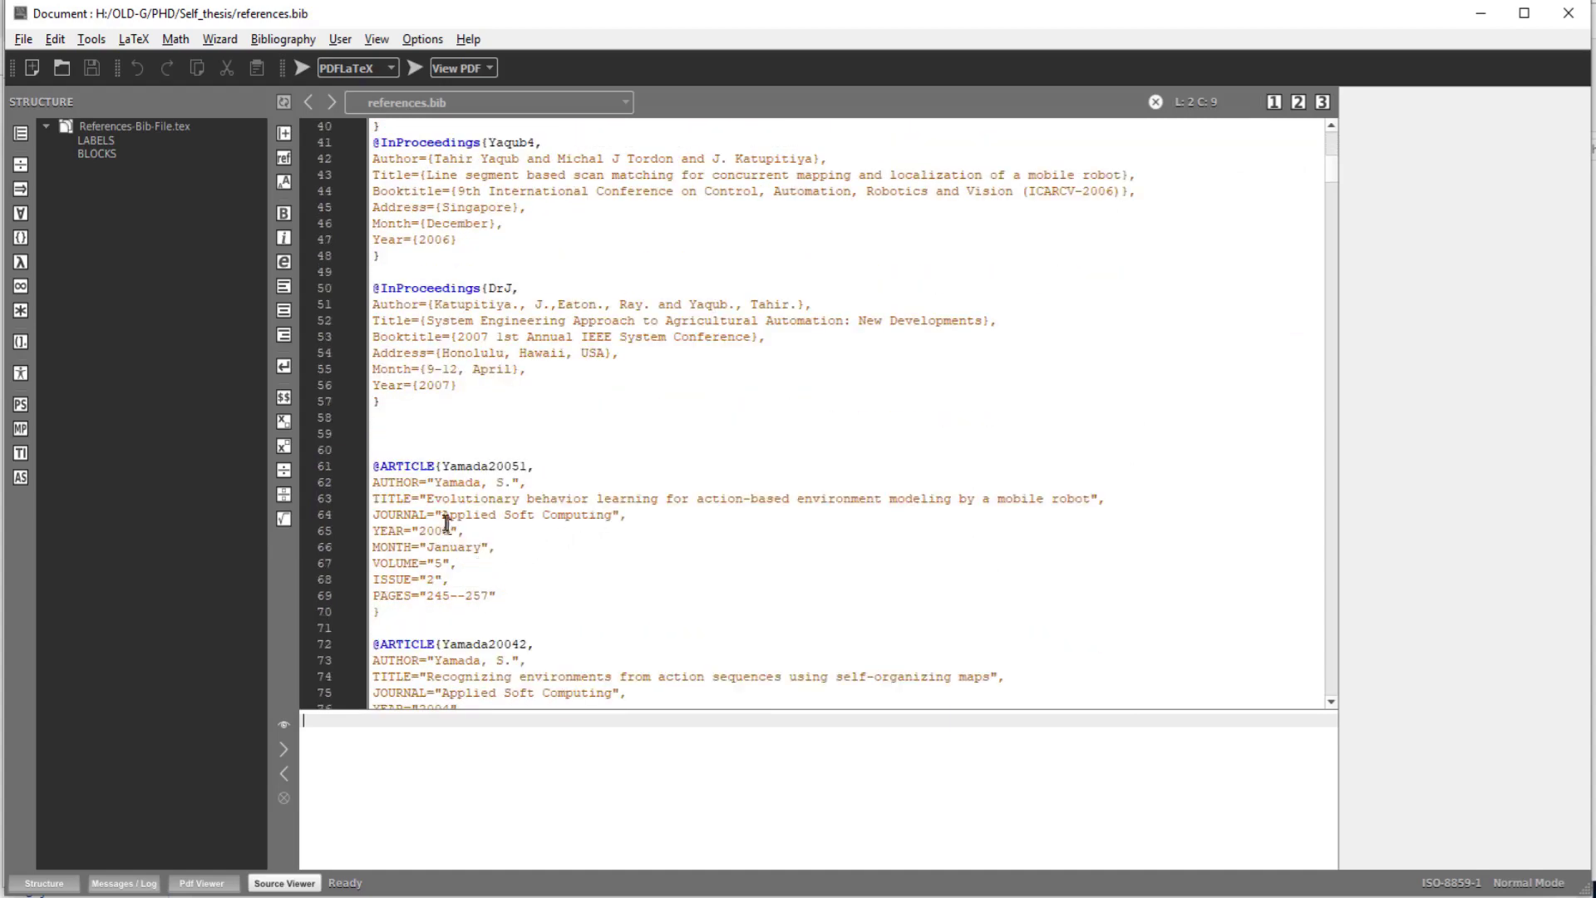
{"action": "scroll", "coordinate": [424, 516], "scroll_direction": "down", "scroll_amount": 1}
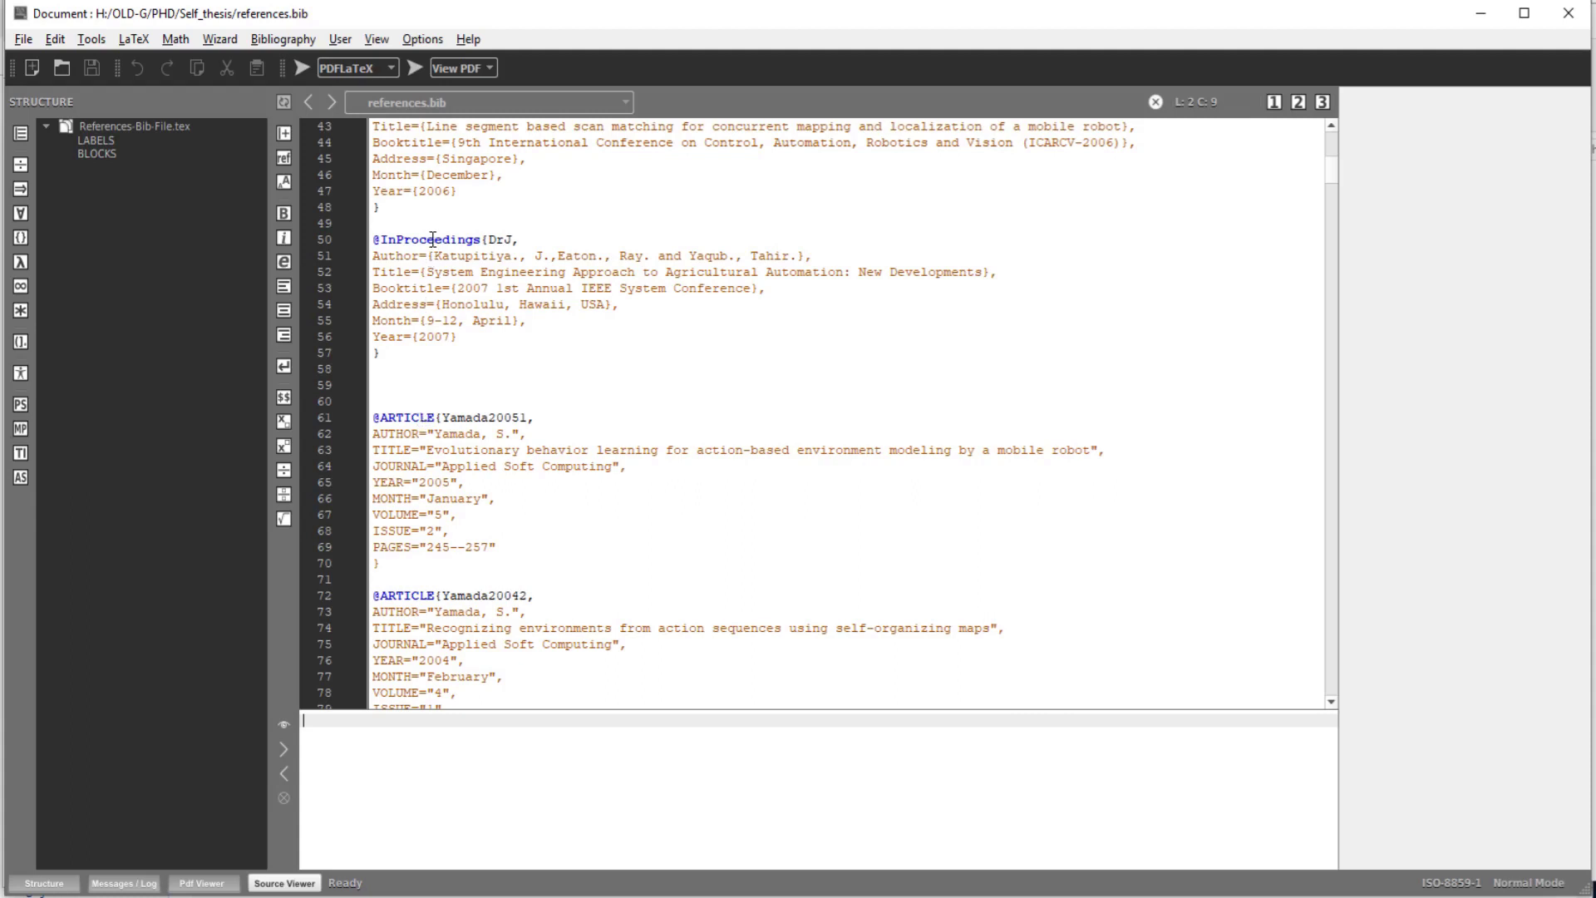
{"action": "left_click", "coordinate": [432, 420]}
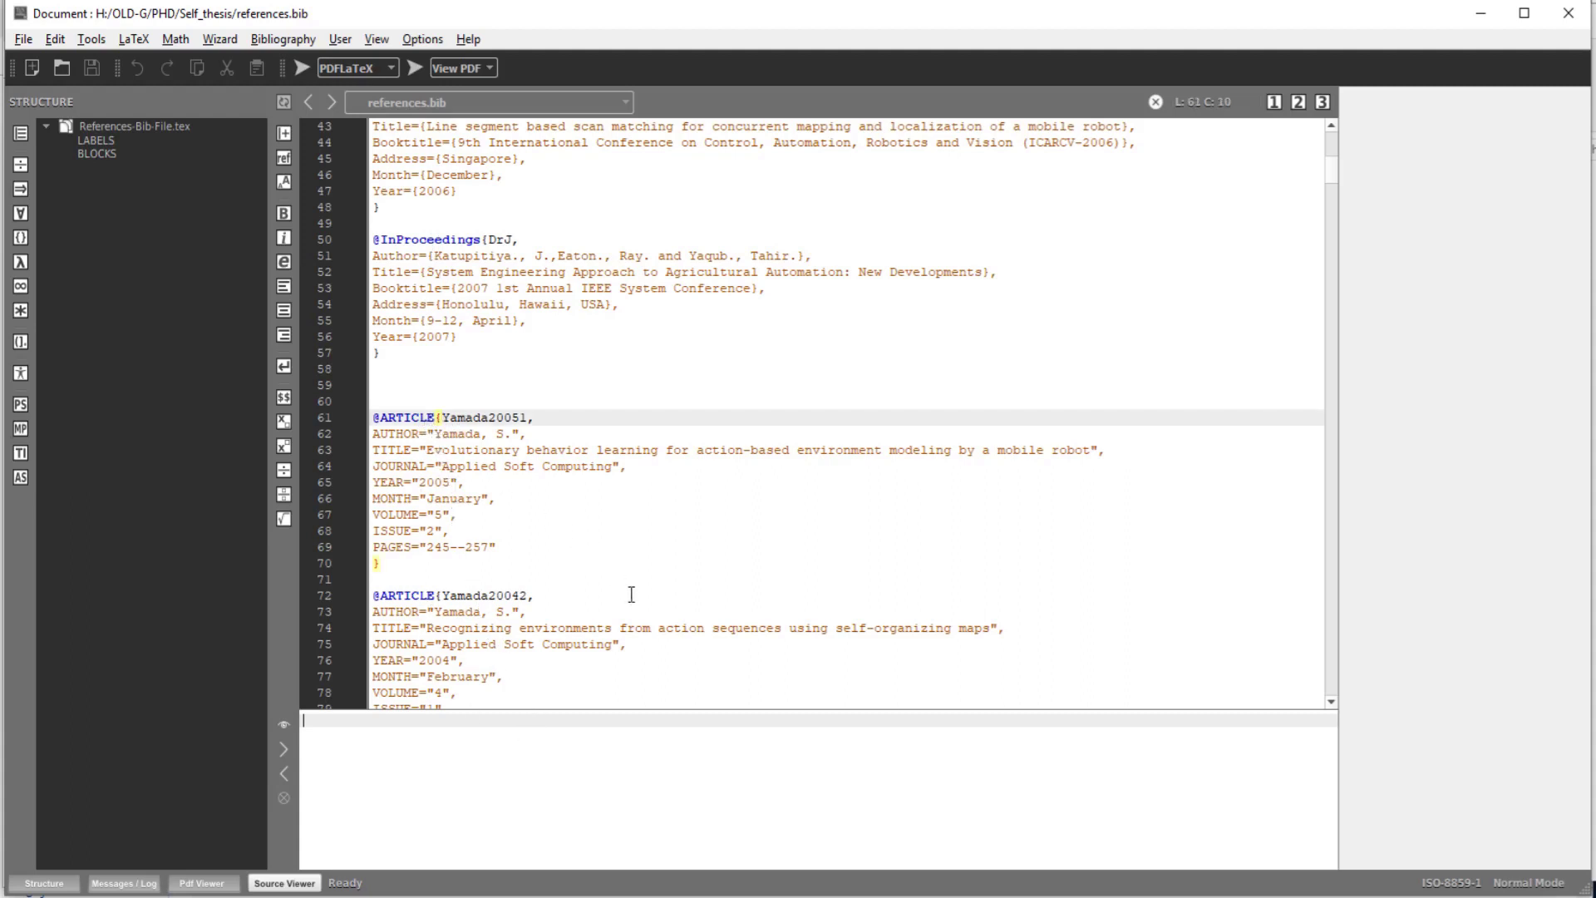
{"action": "left_click", "coordinate": [447, 424]}
{"action": "left_click", "coordinate": [432, 431]}
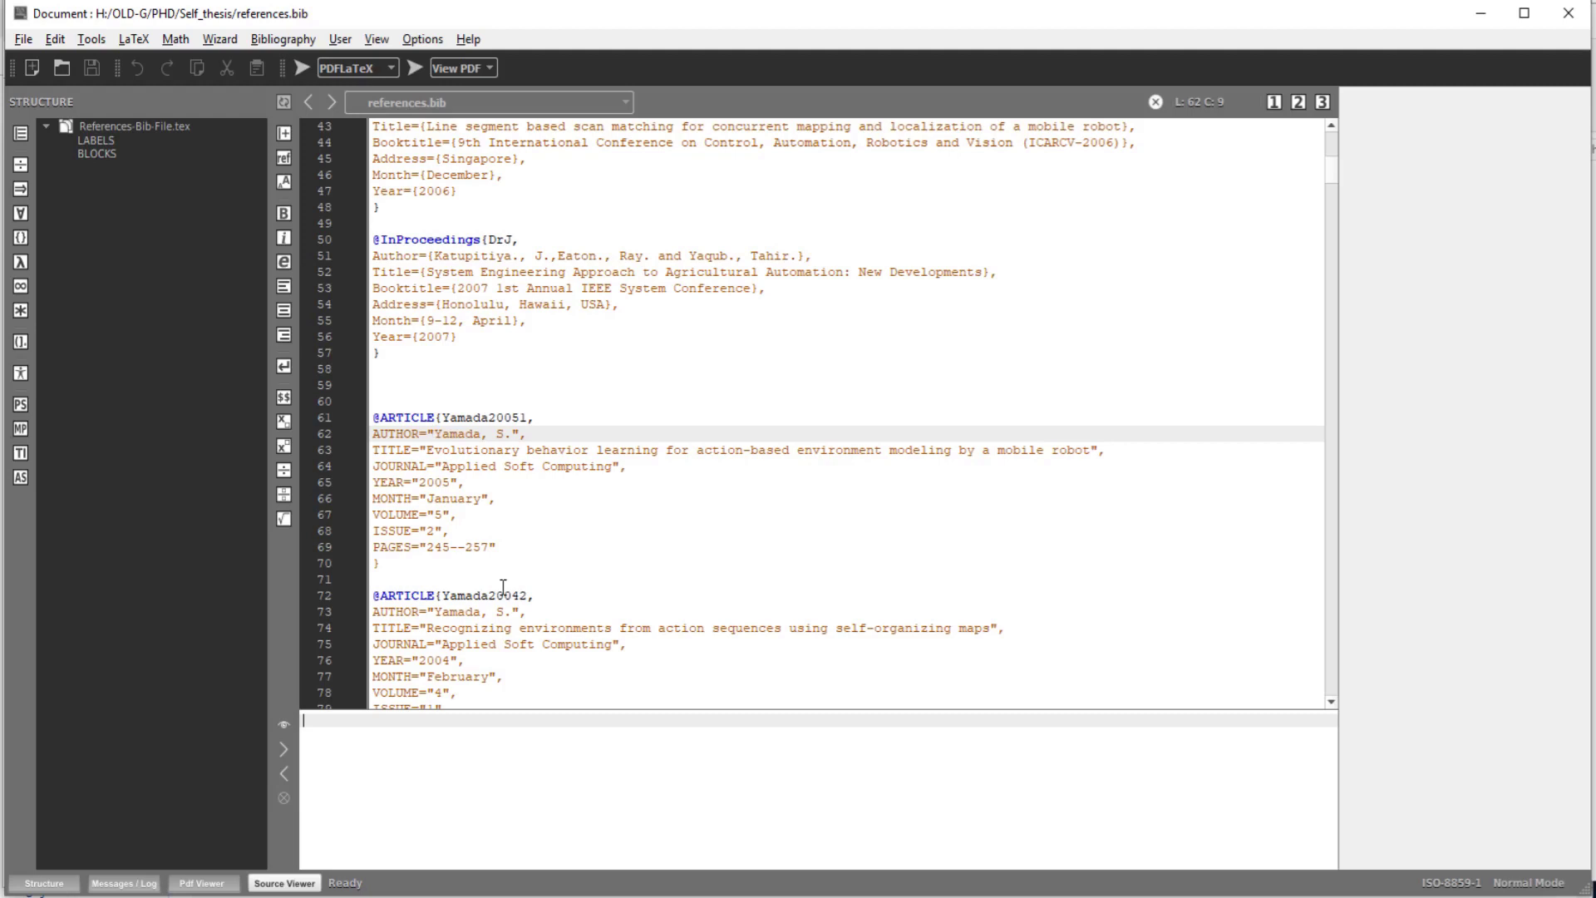
{"action": "left_click", "coordinate": [513, 433]}
{"action": "key", "text": "Left"}
{"action": "key", "text": "Left"}
{"action": "key", "text": "Left"}
{"action": "key", "text": "Left"}
{"action": "key", "text": "Left"}
{"action": "key", "text": "Left"}
{"action": "key", "text": "Left"}
{"action": "key", "text": "Left"}
{"action": "key", "text": "Left"}
{"action": "key", "text": "Left"}
{"action": "key", "text": "Left"}
{"action": "key", "text": "Left"}
{"action": "key", "text": "Left"}
{"action": "left_click", "coordinate": [501, 548]}
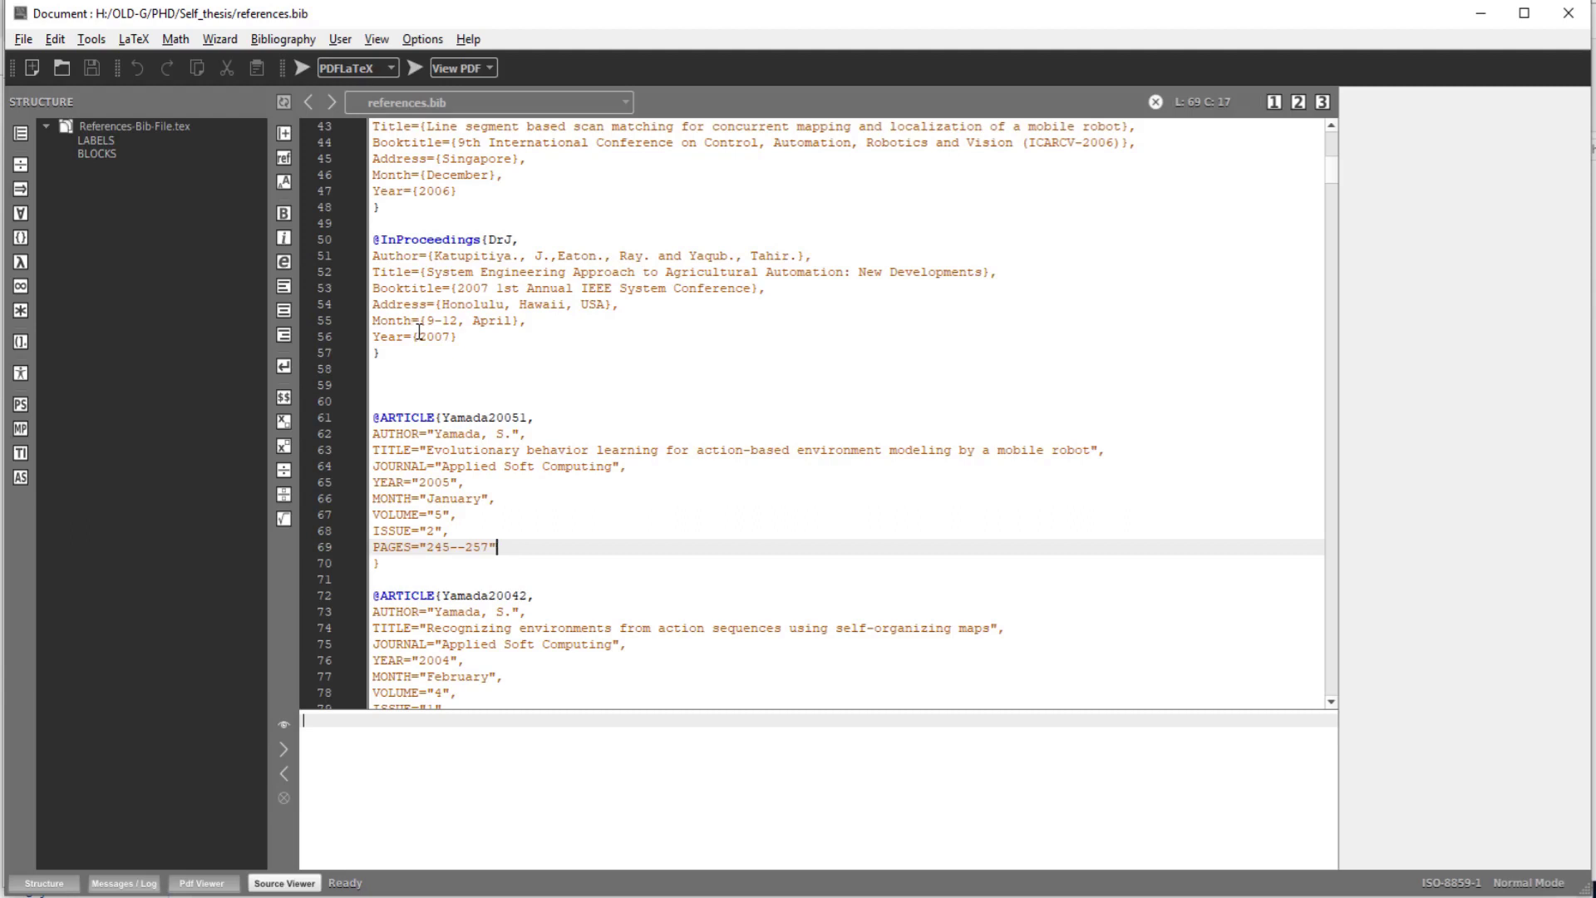
{"action": "key", "text": "ctrl+Home"}
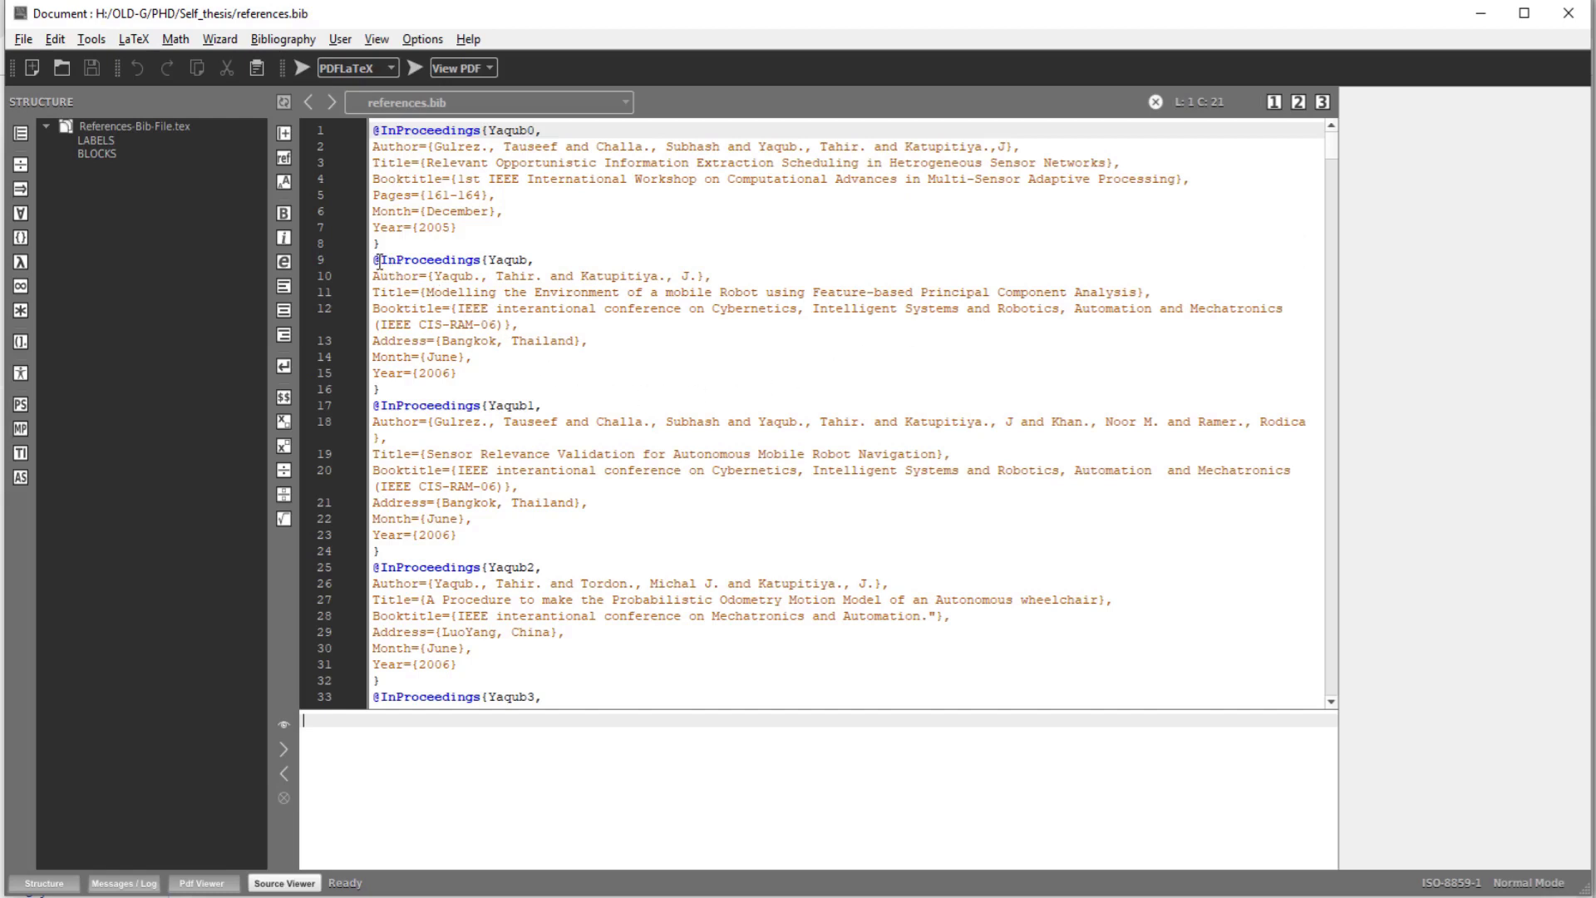
{"action": "left_click_drag", "start_coordinate": [375, 260], "coordinate": [509, 388]}
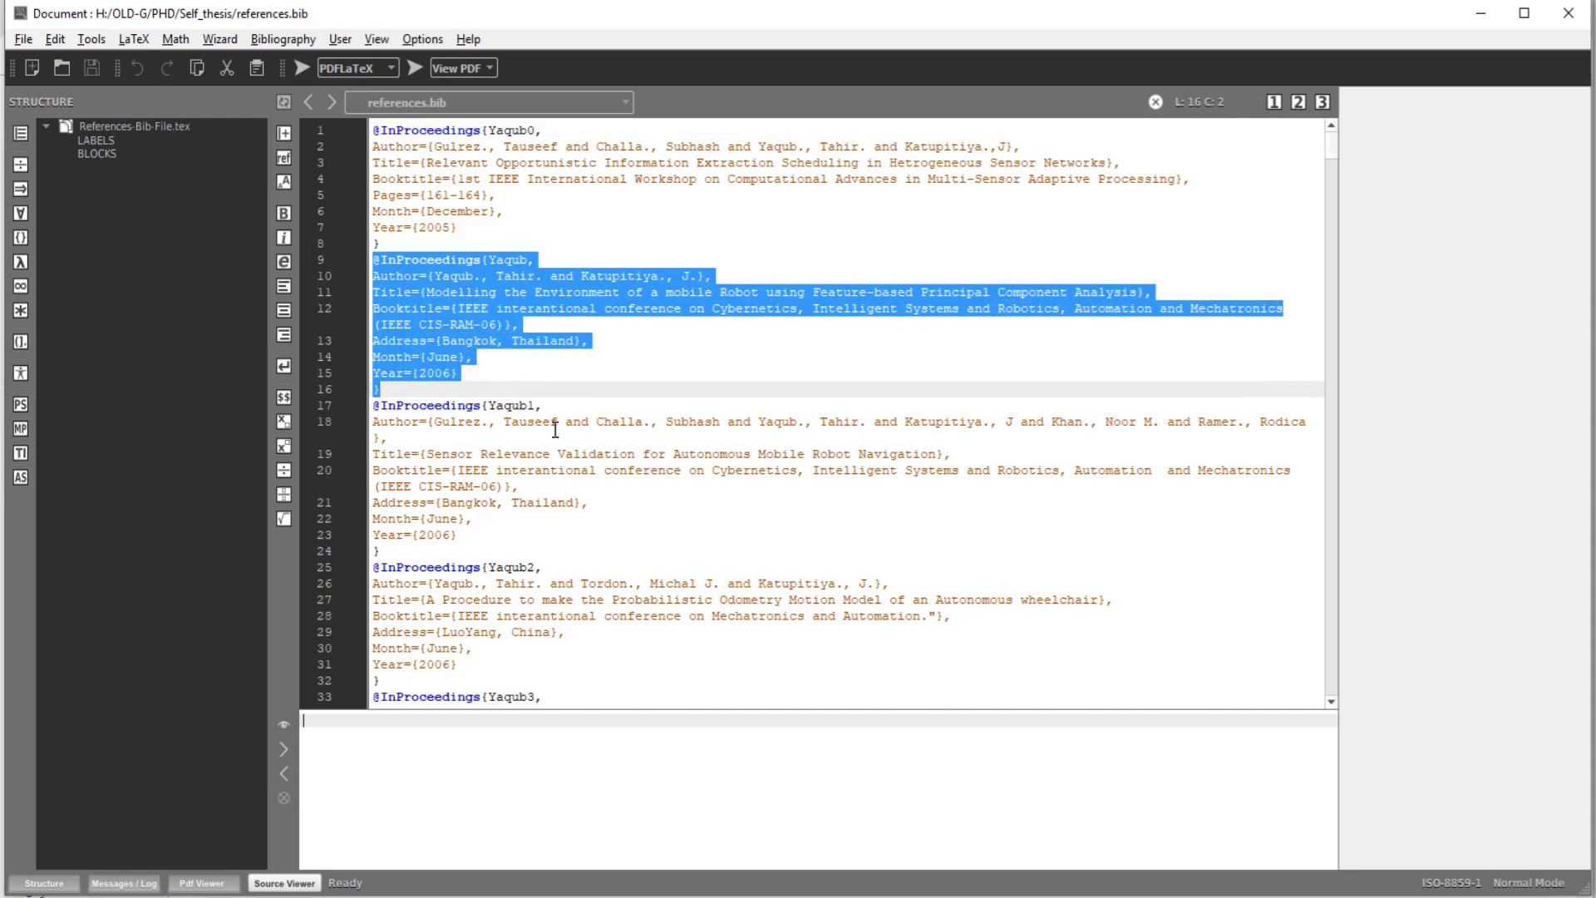
{"action": "left_click", "coordinate": [536, 367]}
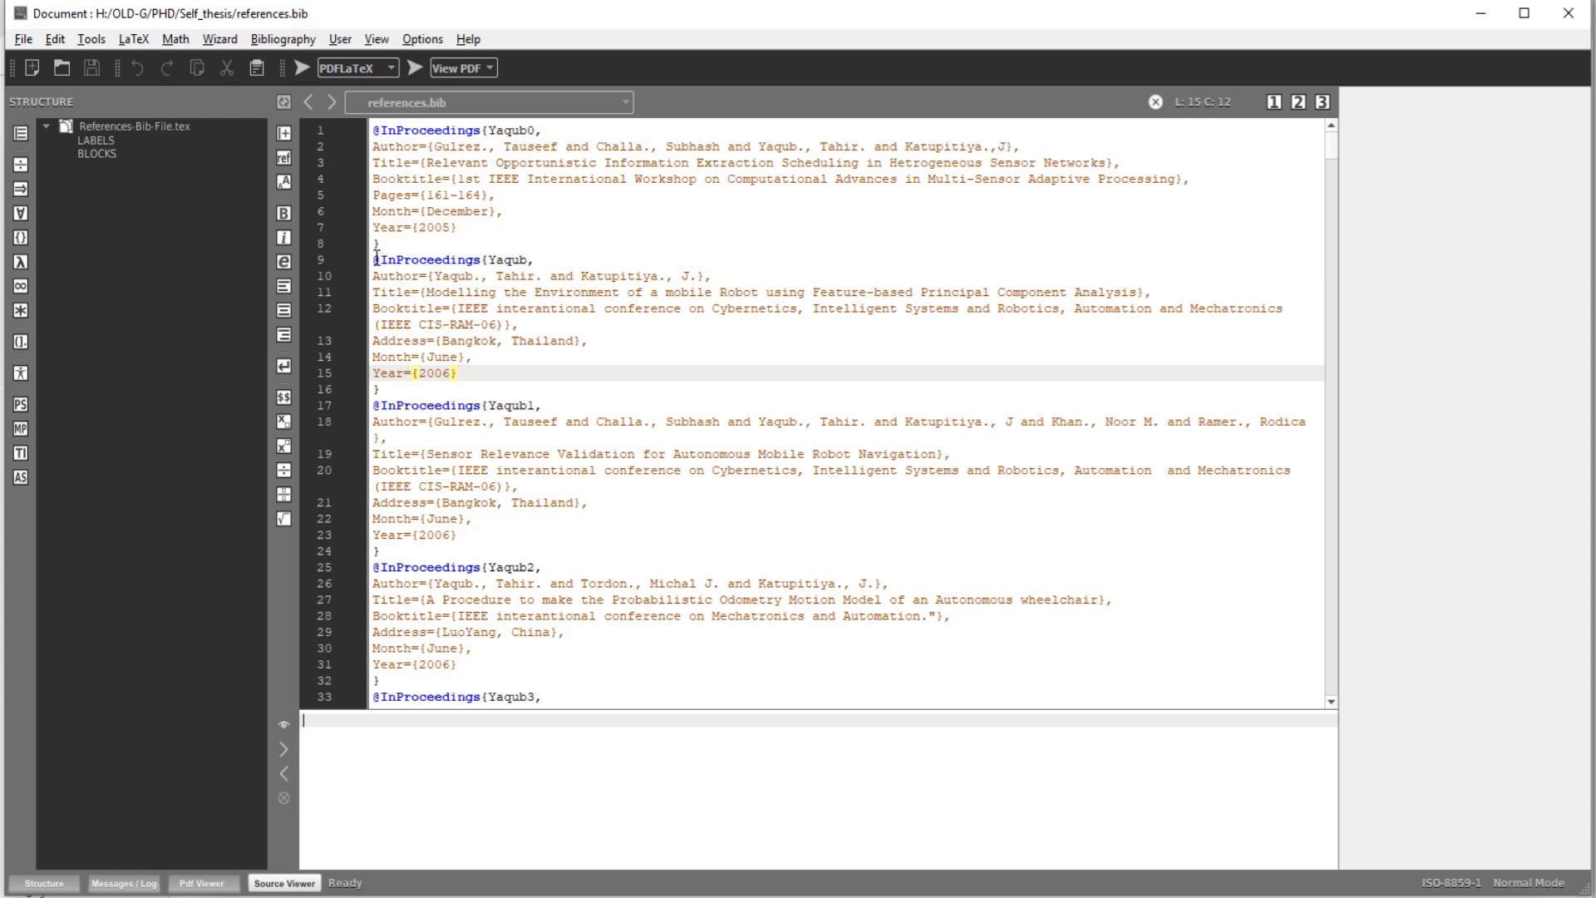
{"action": "left_click_drag", "start_coordinate": [375, 259], "coordinate": [499, 374]}
{"action": "left_click", "coordinate": [499, 374]}
{"action": "left_click_drag", "start_coordinate": [1331, 142], "coordinate": [474, 369]}
Select the ARTICLE entry type in references.bib, then switch to the Wikipedia BibTeX article.
{"action": "scroll", "coordinate": [1332, 158], "scroll_direction": "down", "scroll_amount": 5}
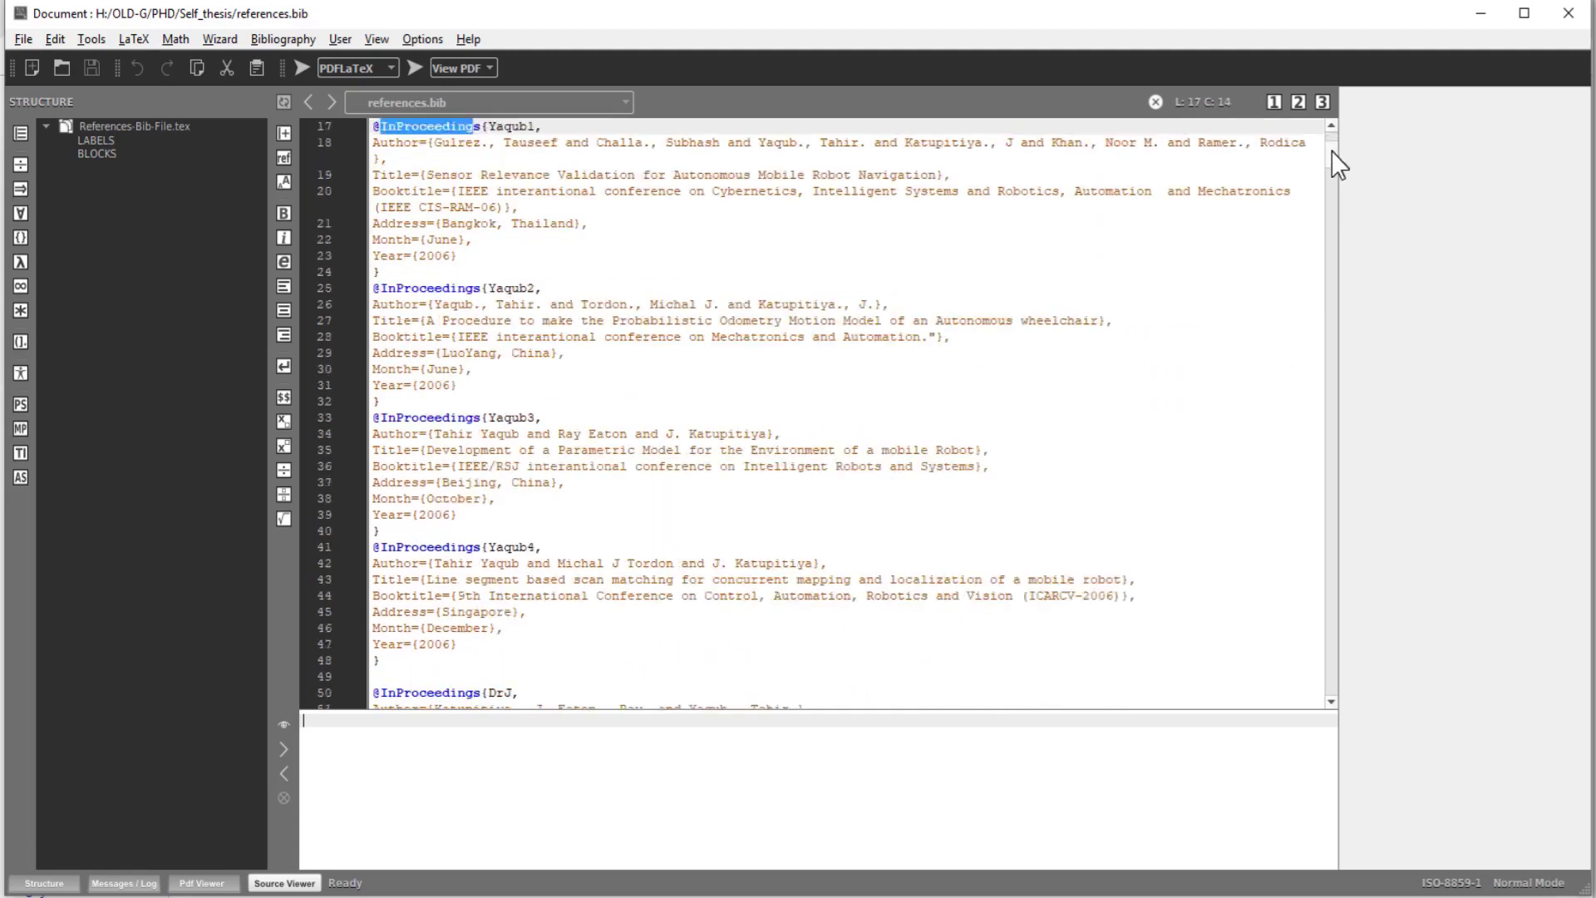
{"action": "scroll", "coordinate": [1336, 168], "scroll_direction": "down", "scroll_amount": 10}
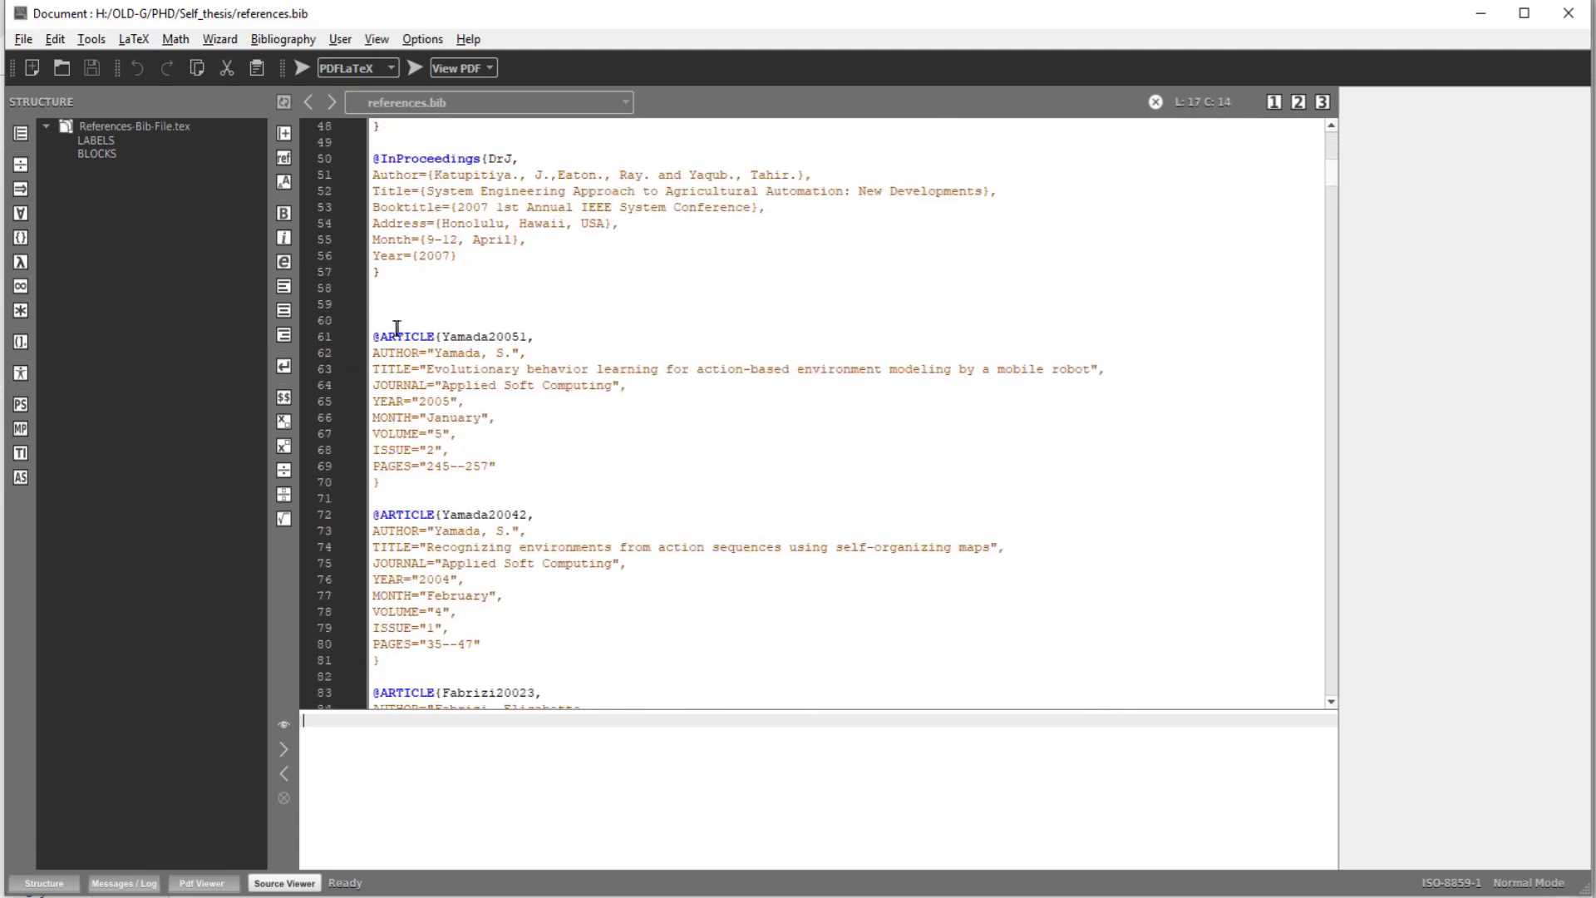
{"action": "double_click", "coordinate": [384, 336]}
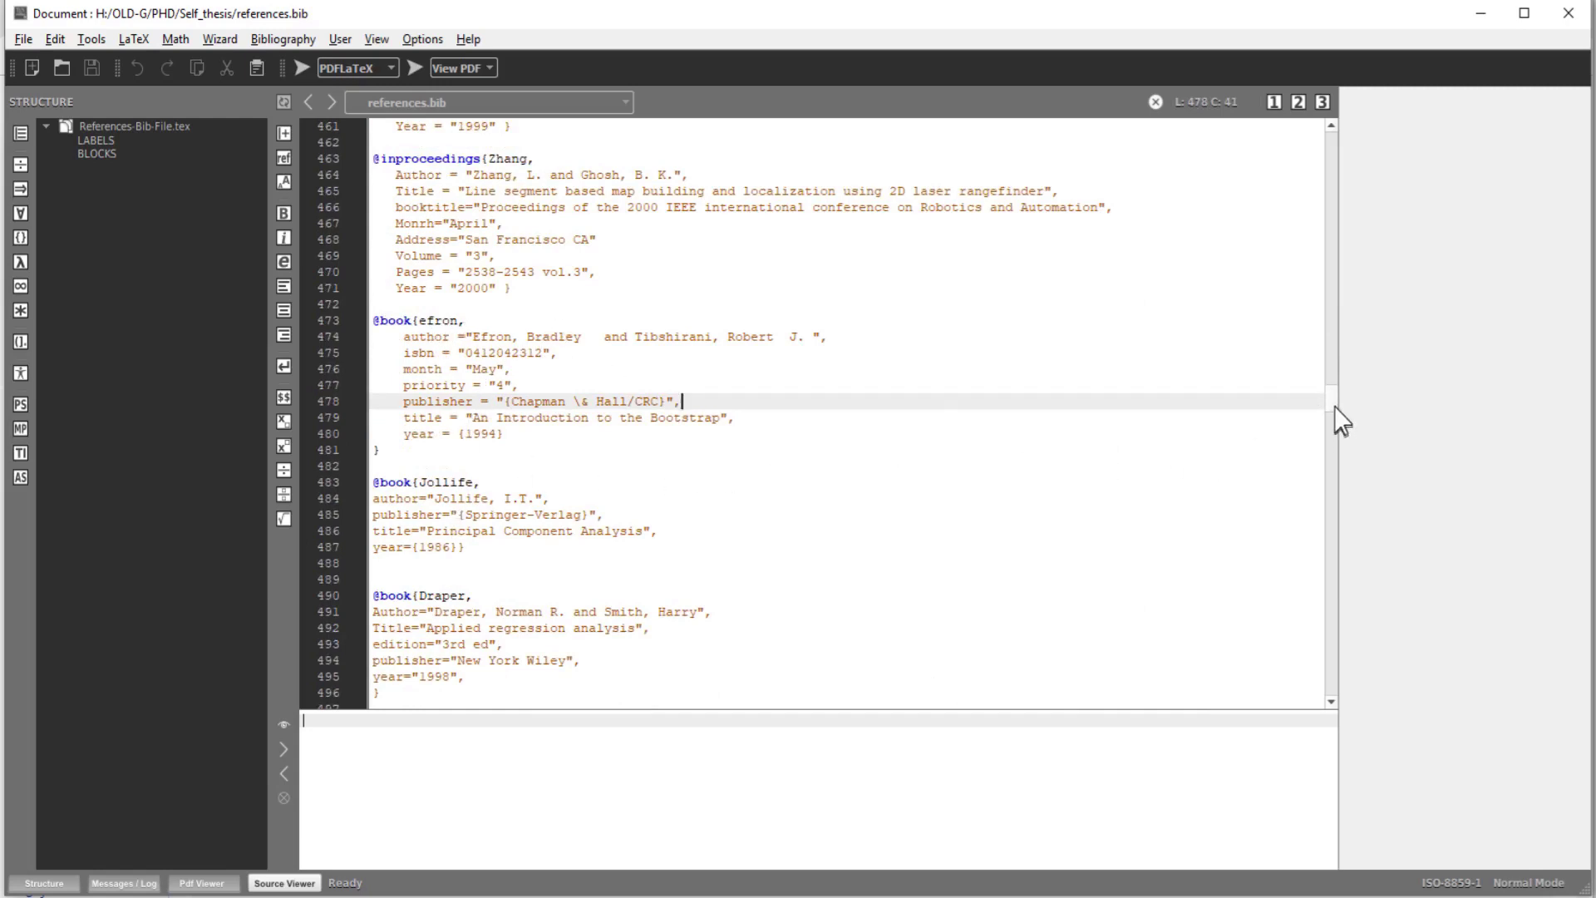
{"action": "scroll", "coordinate": [1337, 402], "scroll_direction": "up", "scroll_amount": 1}
{"action": "scroll", "coordinate": [1336, 402], "scroll_direction": "down", "scroll_amount": 20}
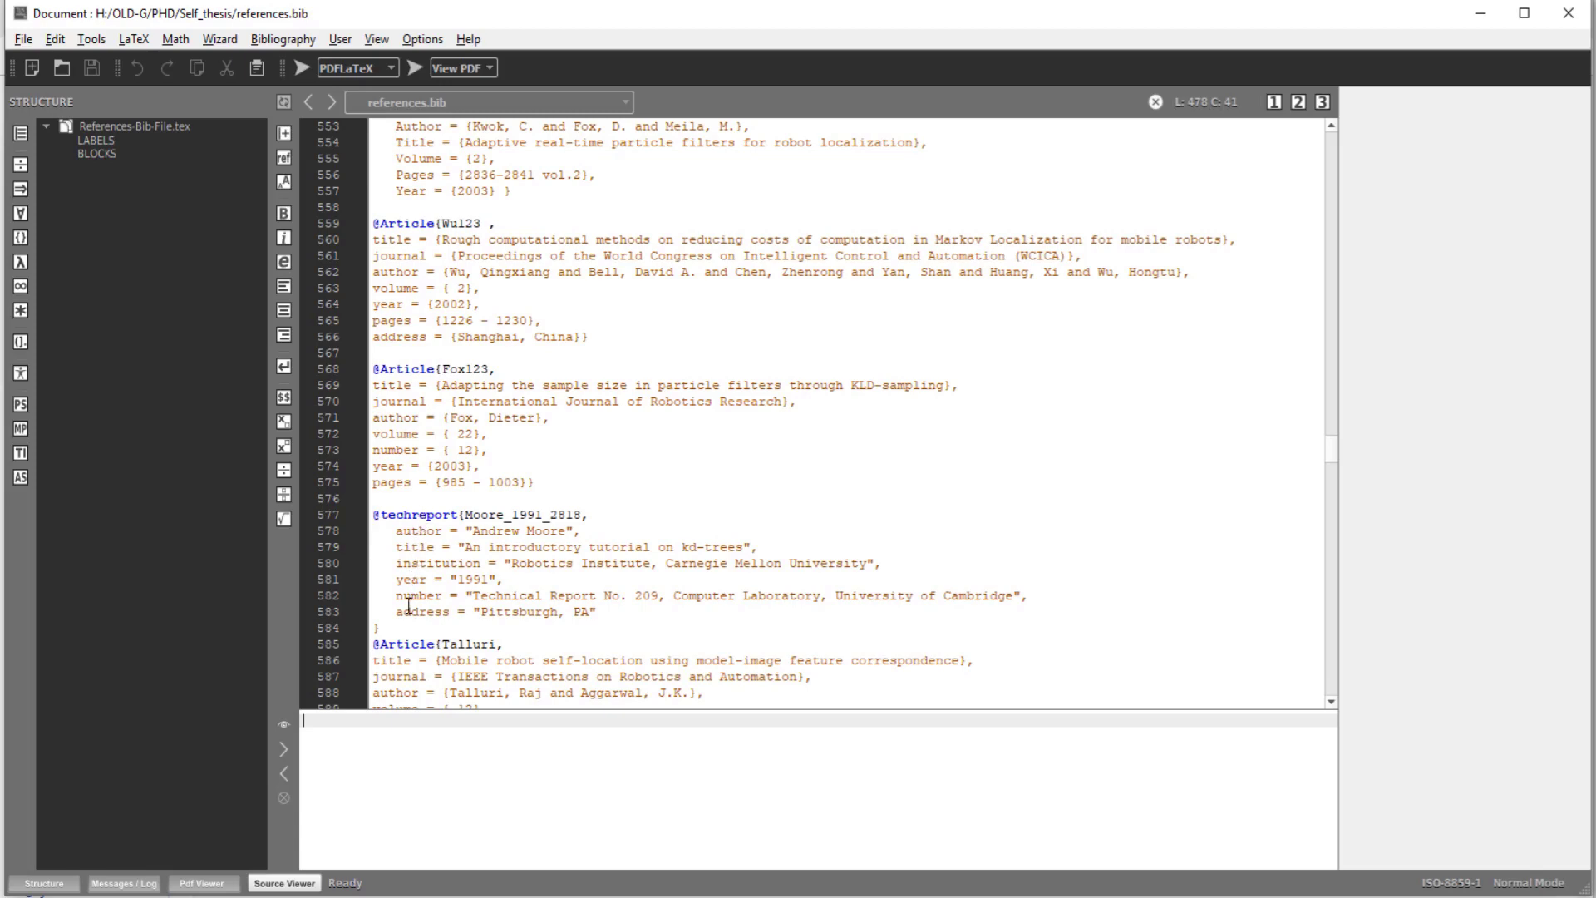
{"action": "key", "text": "alt+Tab"}
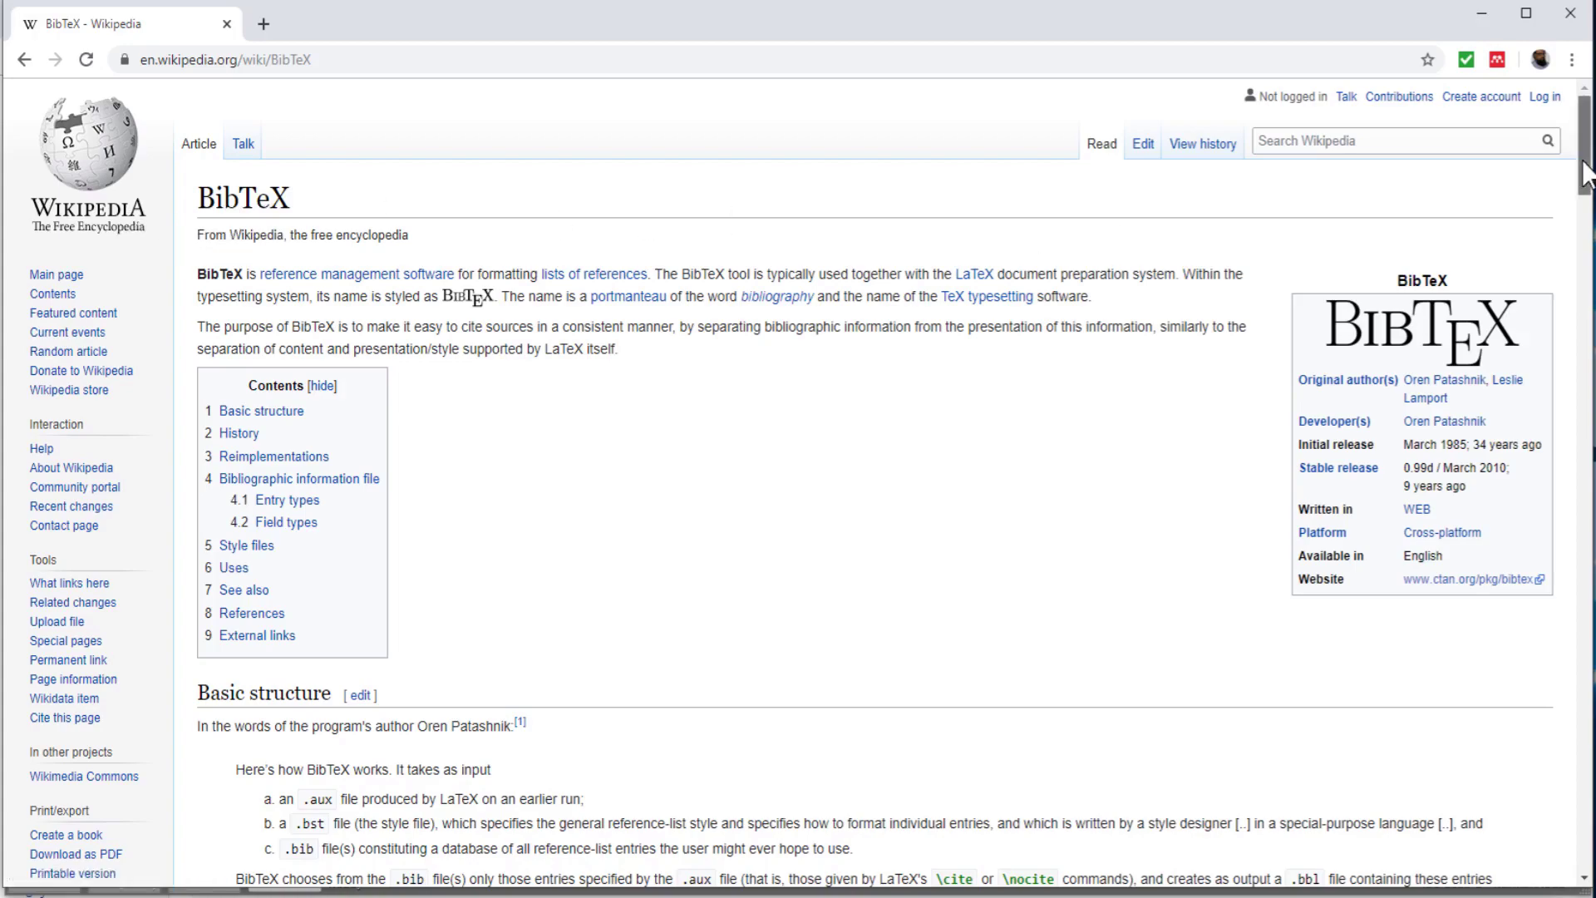
Scroll the BibTeX article down to its Field types list.
{"action": "left_click_drag", "start_coordinate": [1585, 161], "coordinate": [1588, 665]}
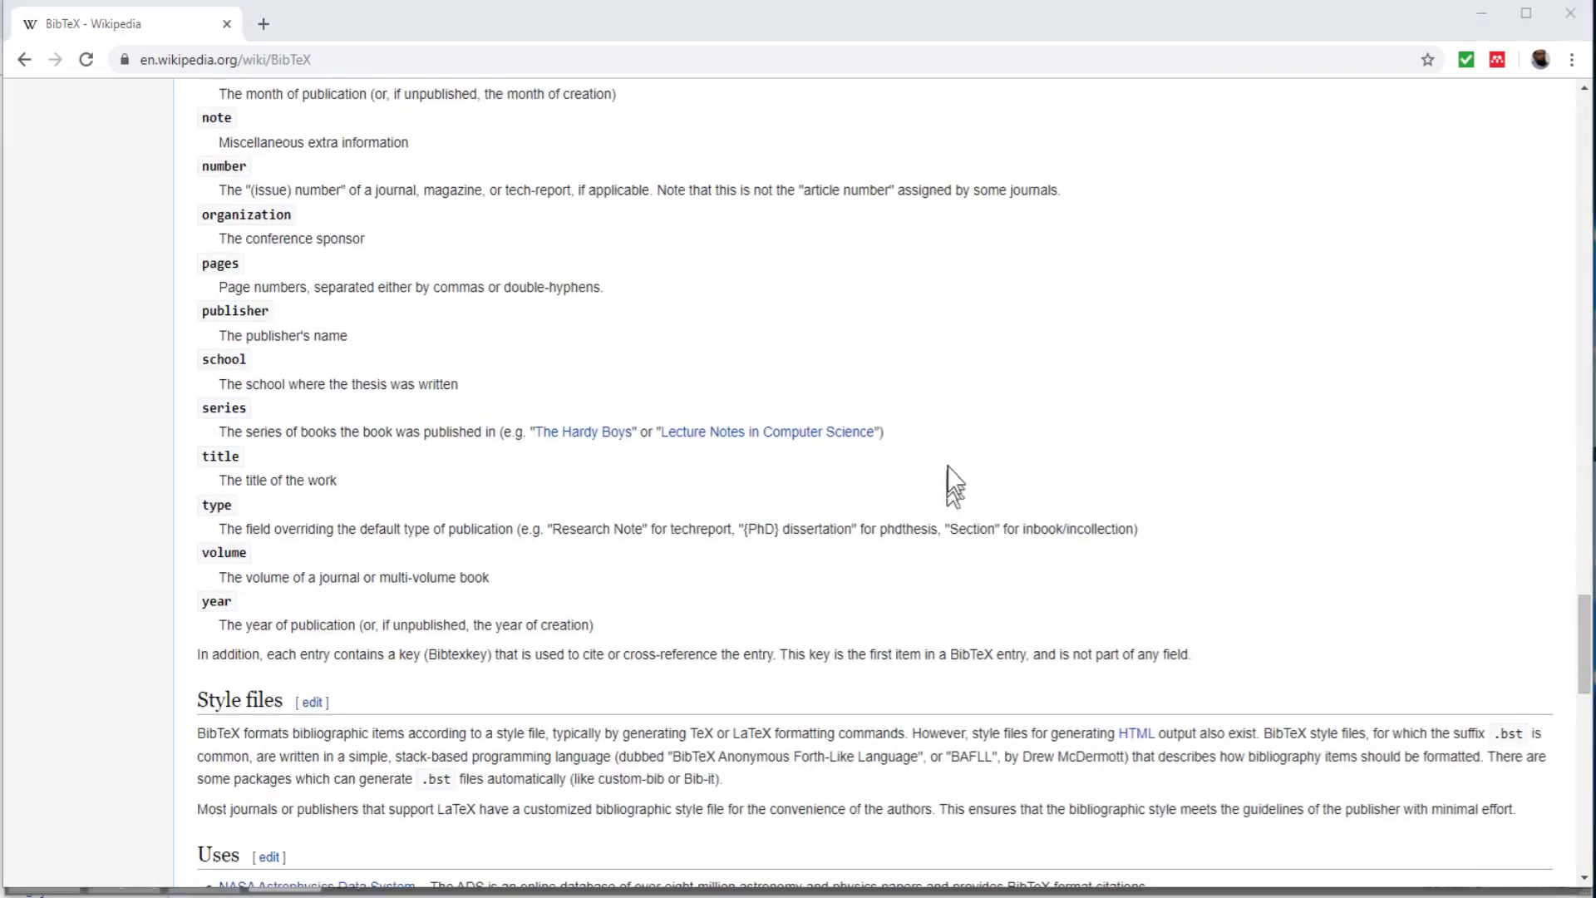